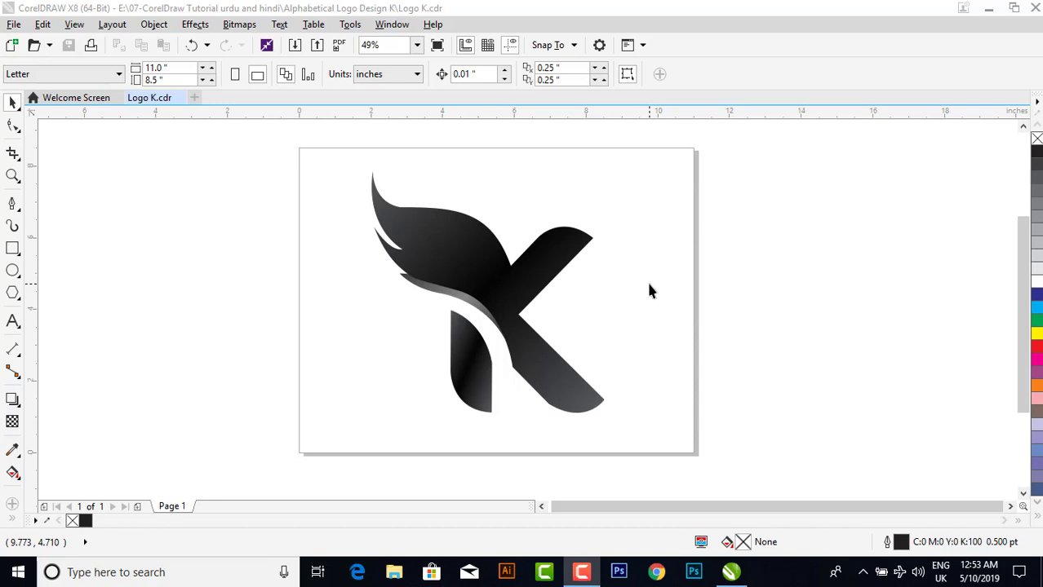
- Marquee-select the three black gradient pieces of the K logo on the page
left_click_drag(301, 146, 683, 457)
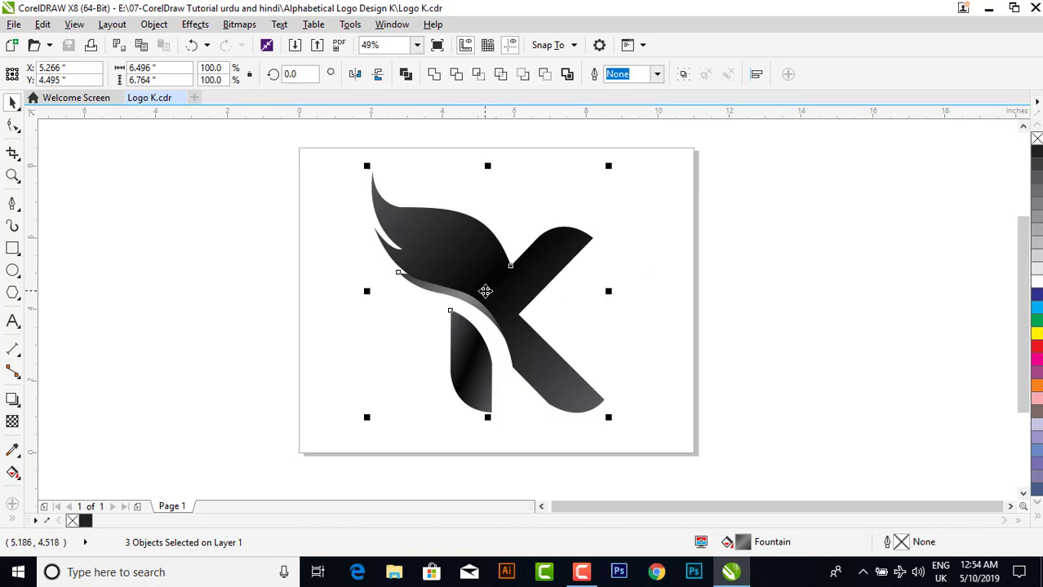
- Move the K logo off the page and back to centre, then group its three pieces
left_click_drag(485, 291, 841, 335)
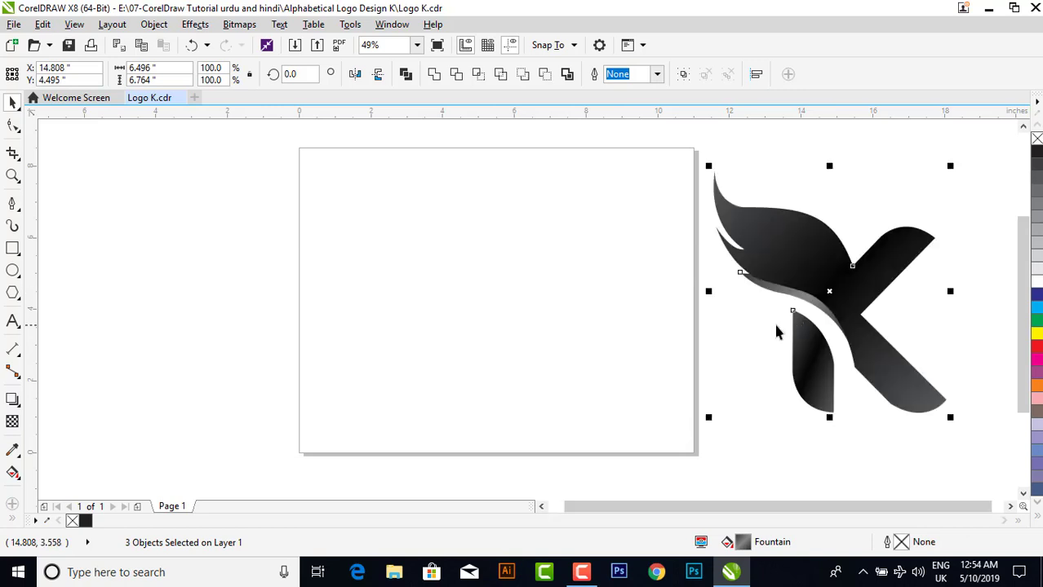
left_click(527, 283)
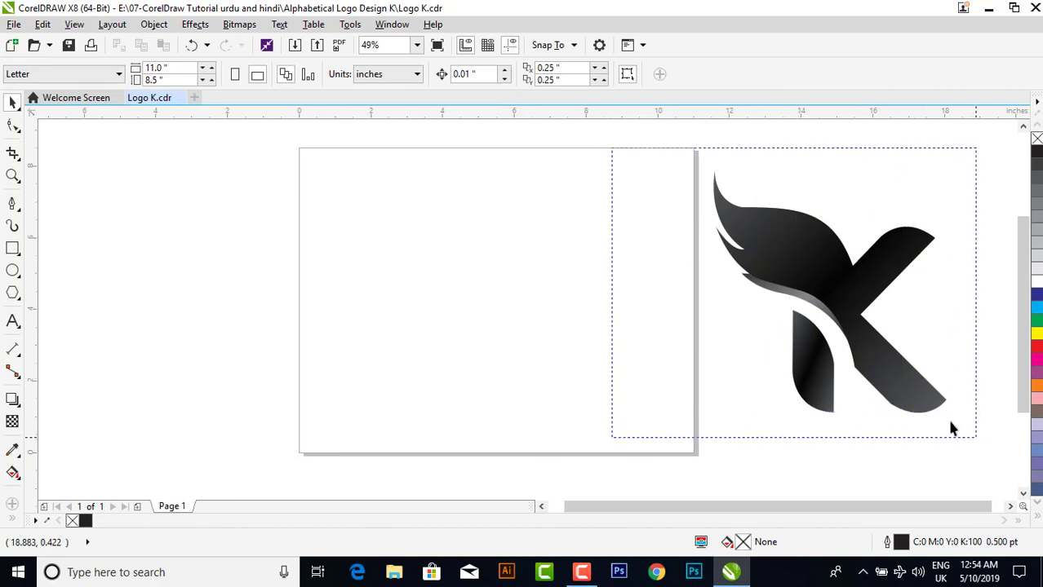
left_click_drag(612, 147, 948, 433)
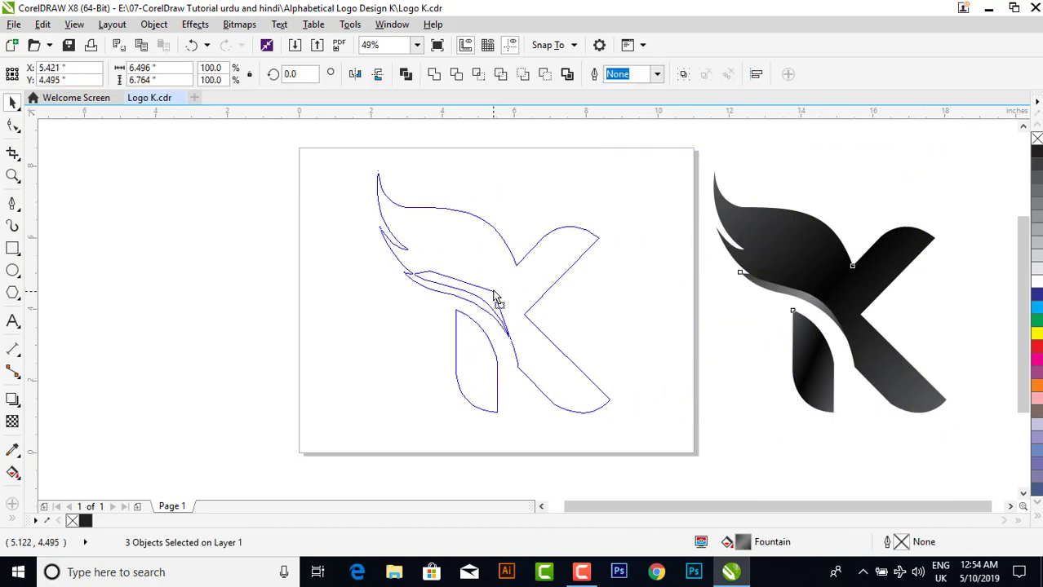
left_click_drag(828, 300, 493, 300)
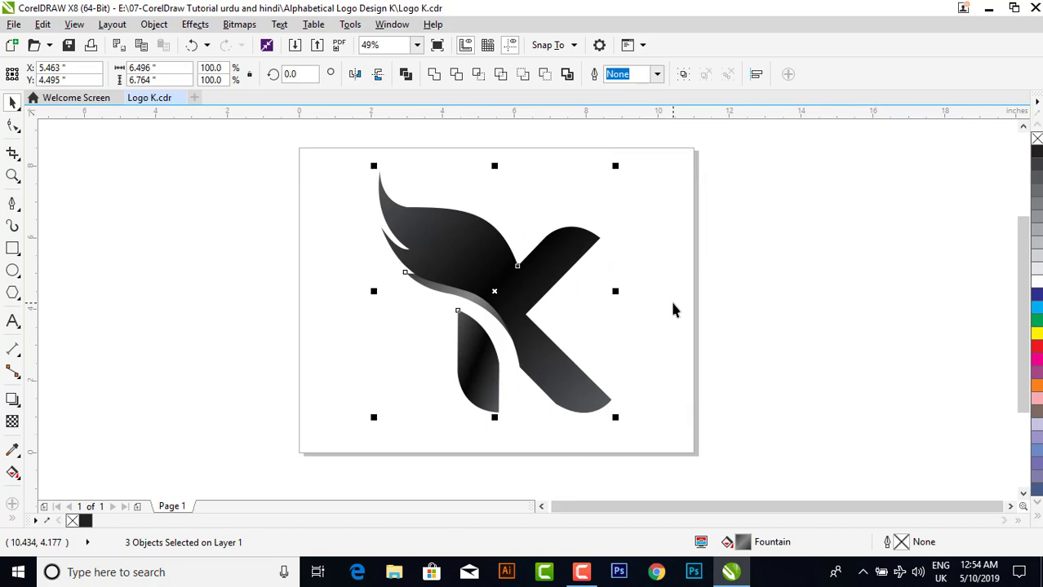
key("ctrl+g")
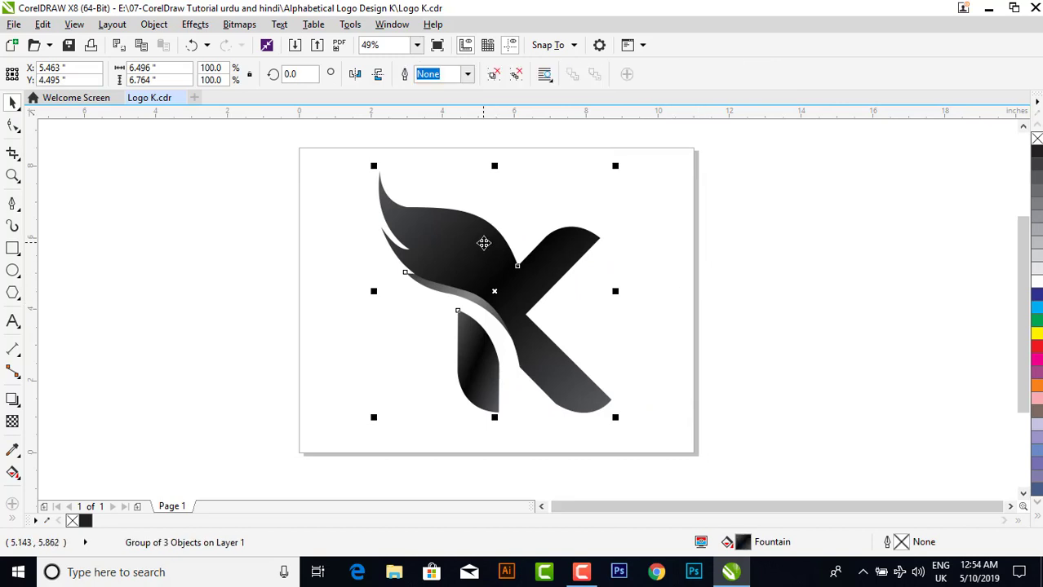
- Lock the logo group in place and zoom in on it
right_click(408, 231)
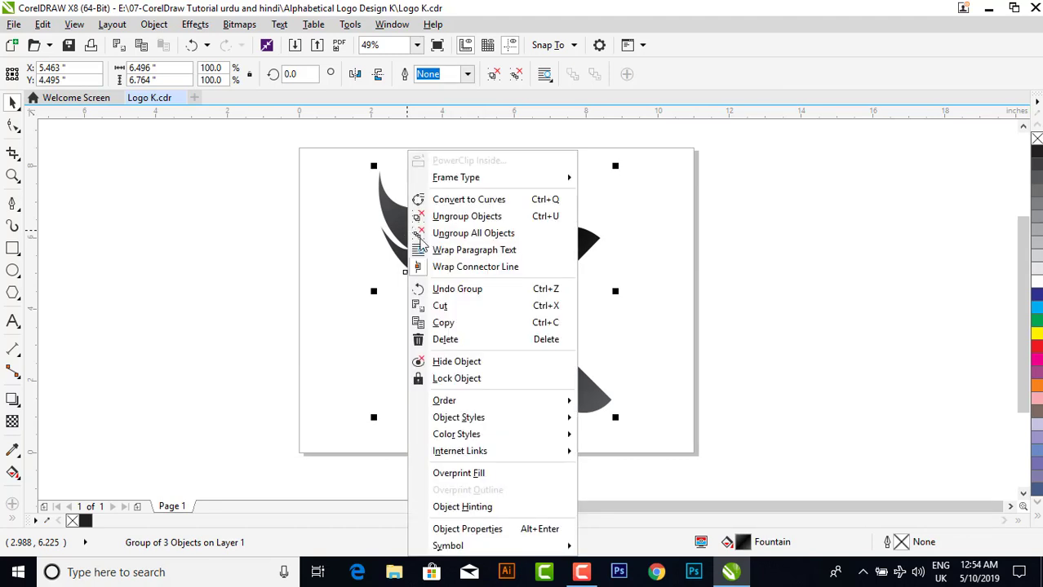
left_click(466, 378)
left_click(772, 282)
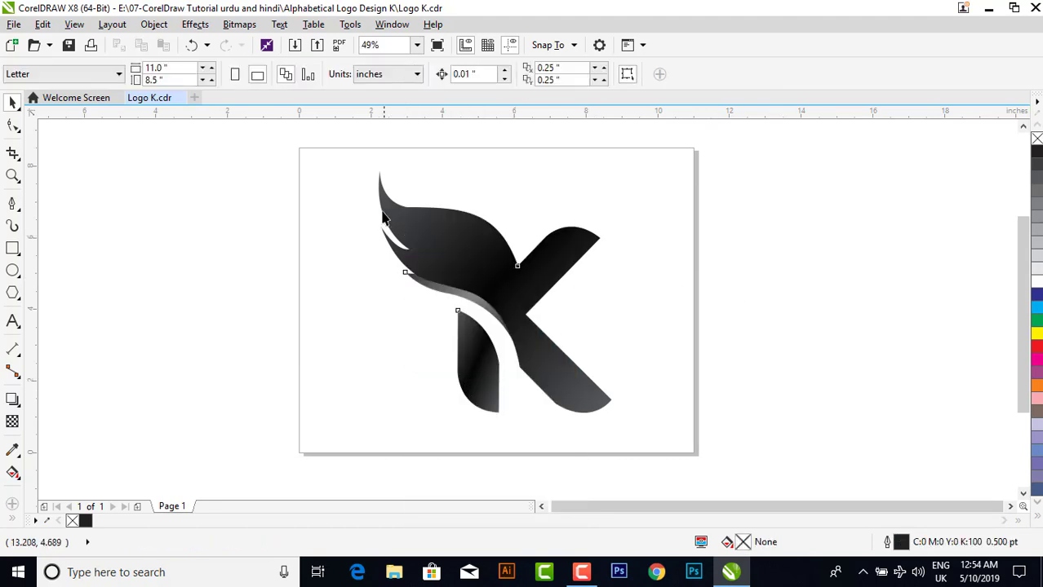
key("F2")
left_click_drag(259, 149, 706, 462)
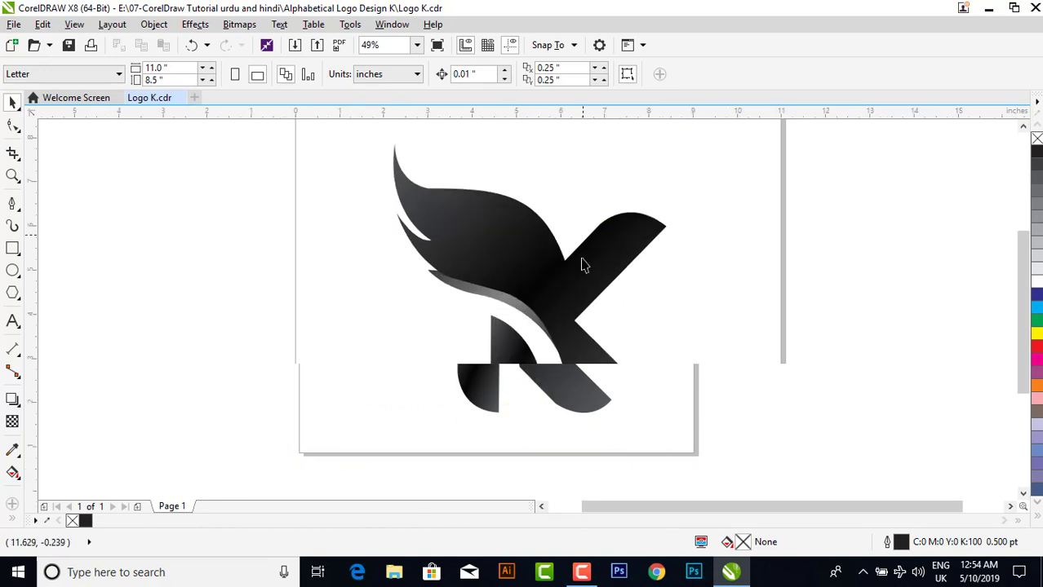
- Trace the K's right arm with the Pen tool, curving around its rounded tip
left_click(12, 203)
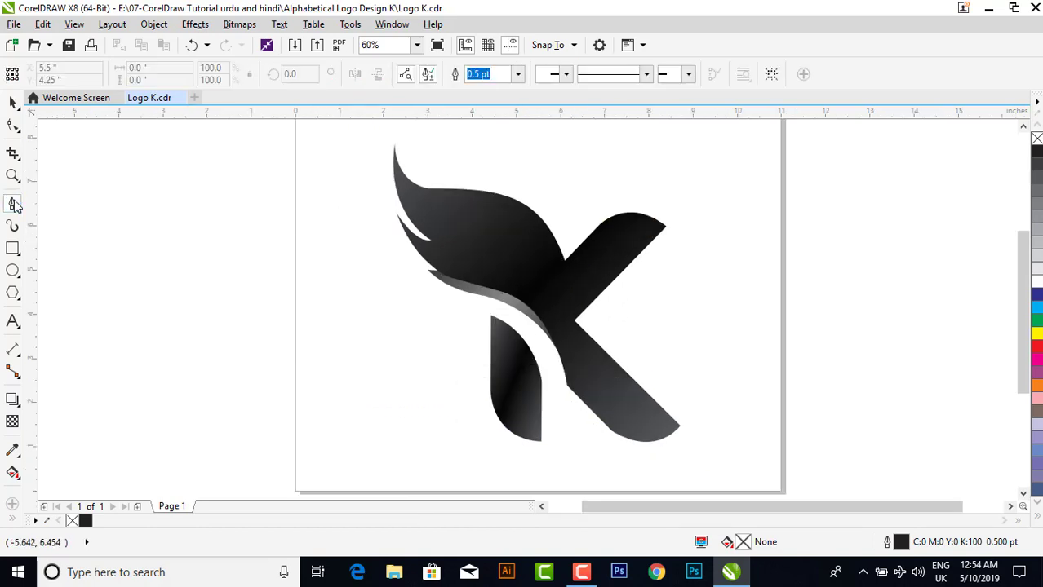
left_click(563, 261)
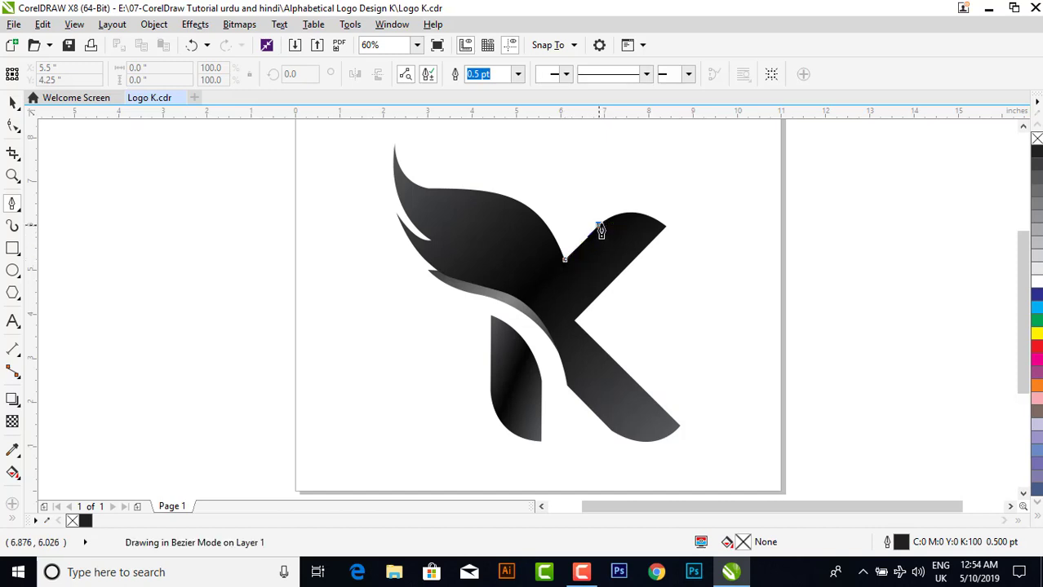
left_click(601, 222)
mouse_move(666, 226)
left_mouse_down()
mouse_move(688, 255)
mouse_move(708, 258)
left_mouse_up()
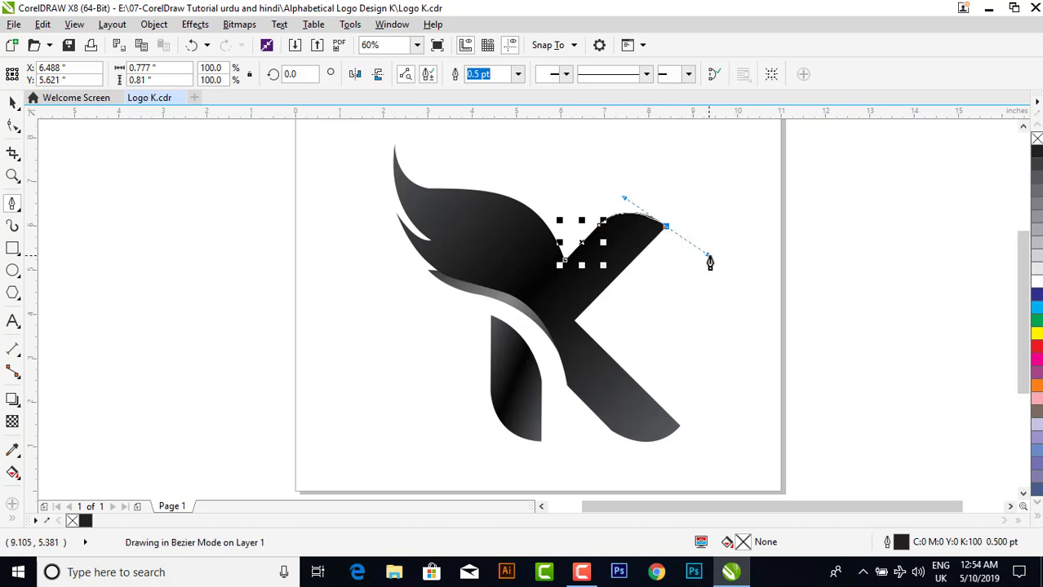
double_click(667, 229)
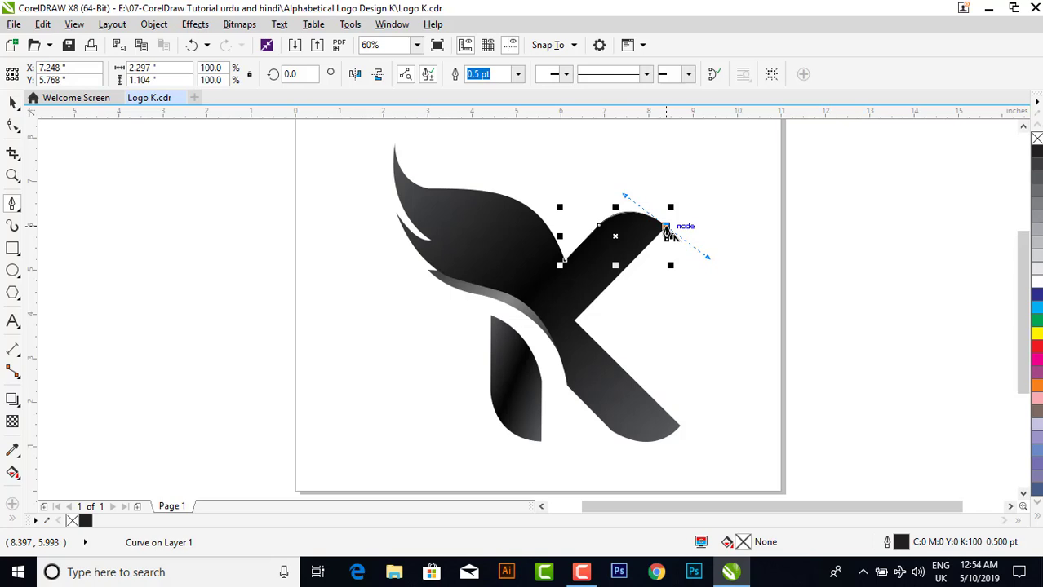
left_click(667, 231)
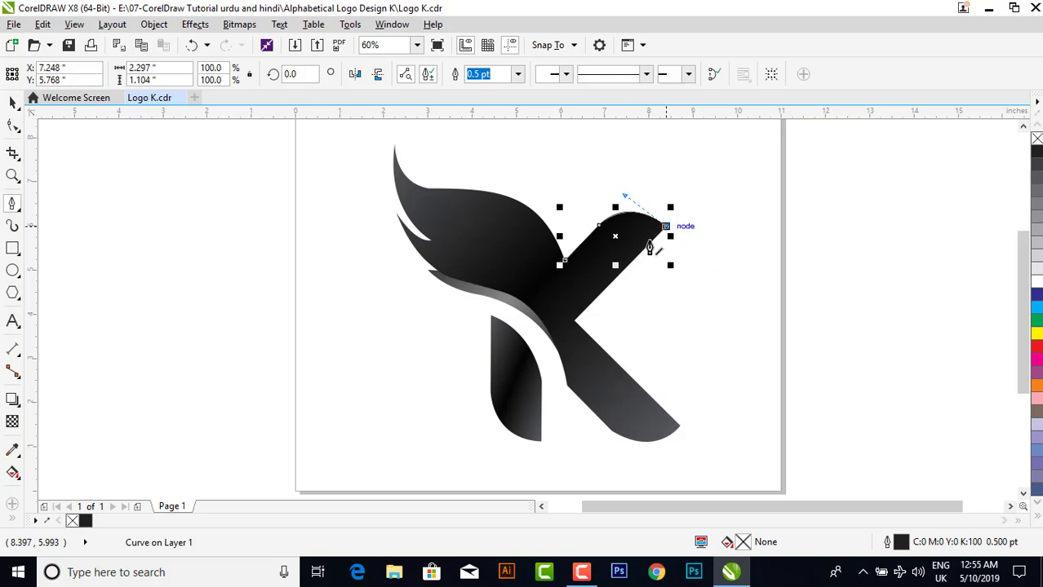
- Continue the outline around the diagonal leg's rounded end and up the K's inner curved edge
left_click(572, 324)
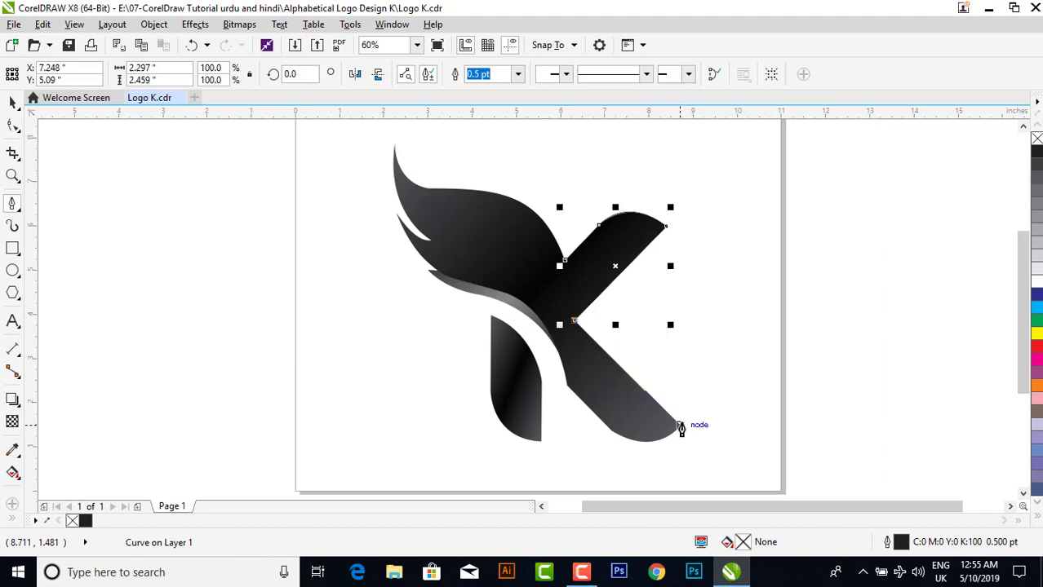
mouse_move(681, 427)
left_mouse_down()
mouse_move(569, 429)
mouse_move(570, 411)
left_mouse_up()
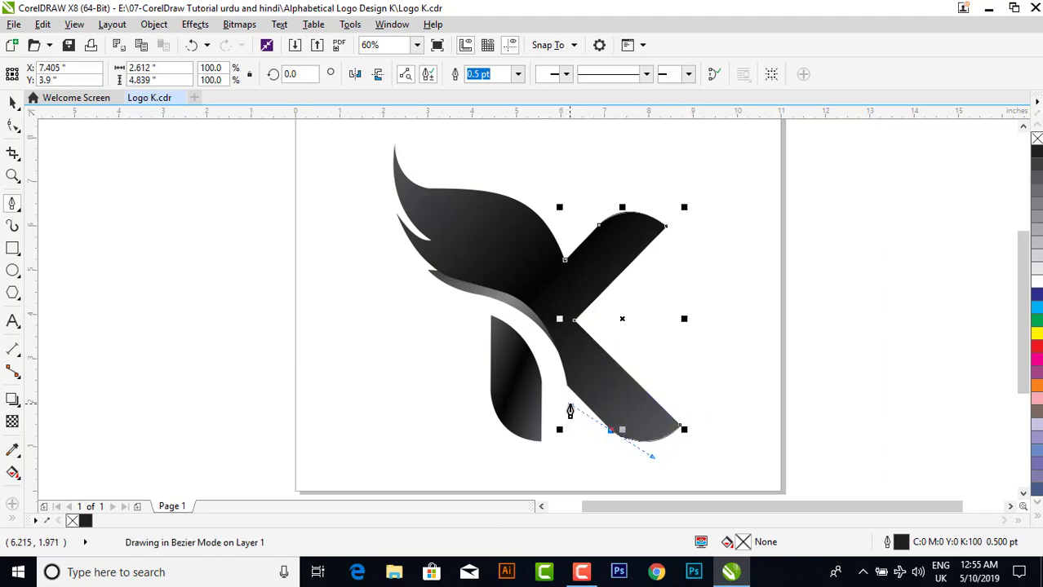
left_click(611, 432)
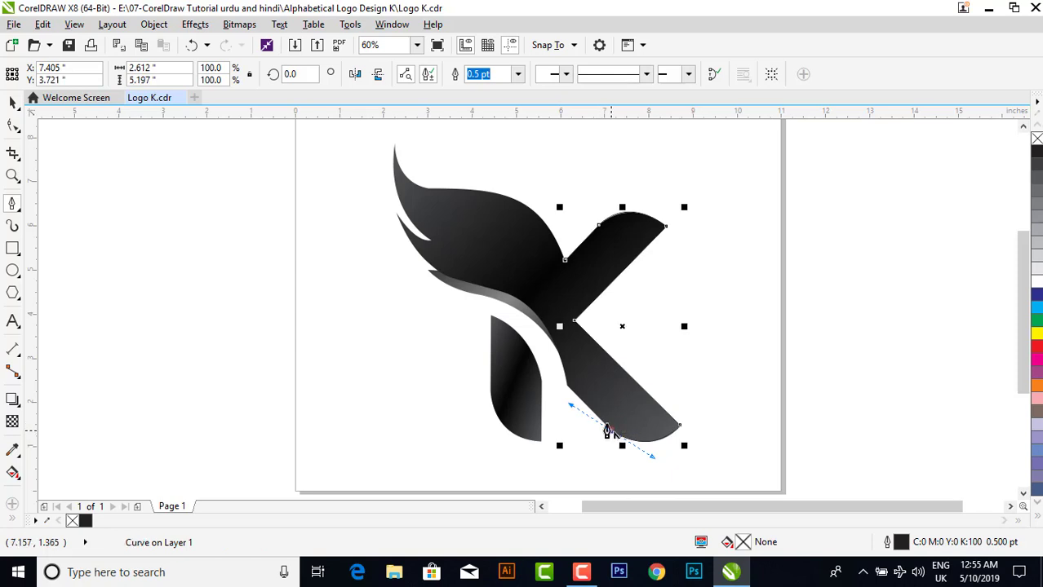
left_click(566, 387)
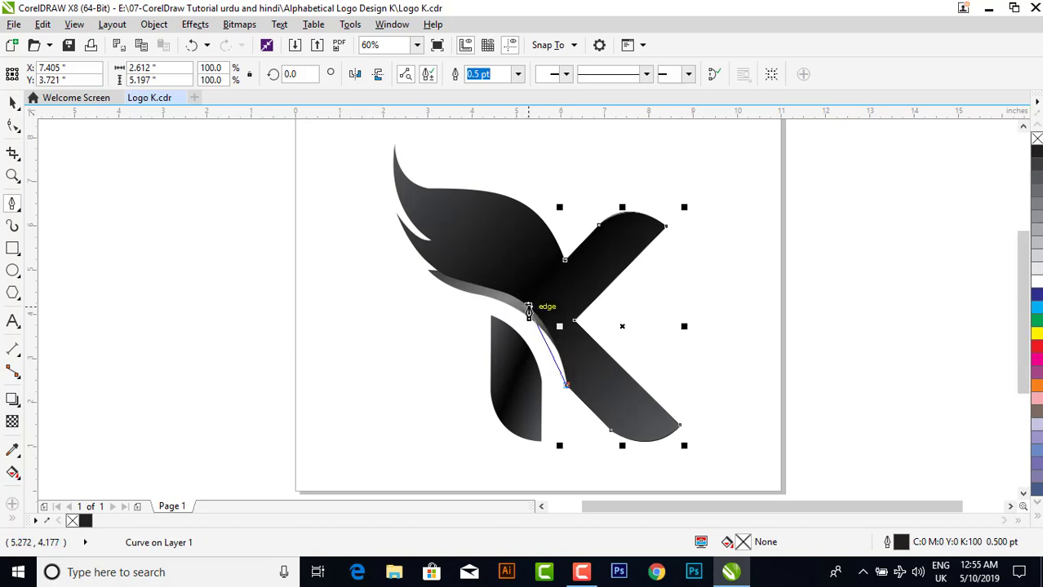
left_click_drag(527, 308, 488, 272)
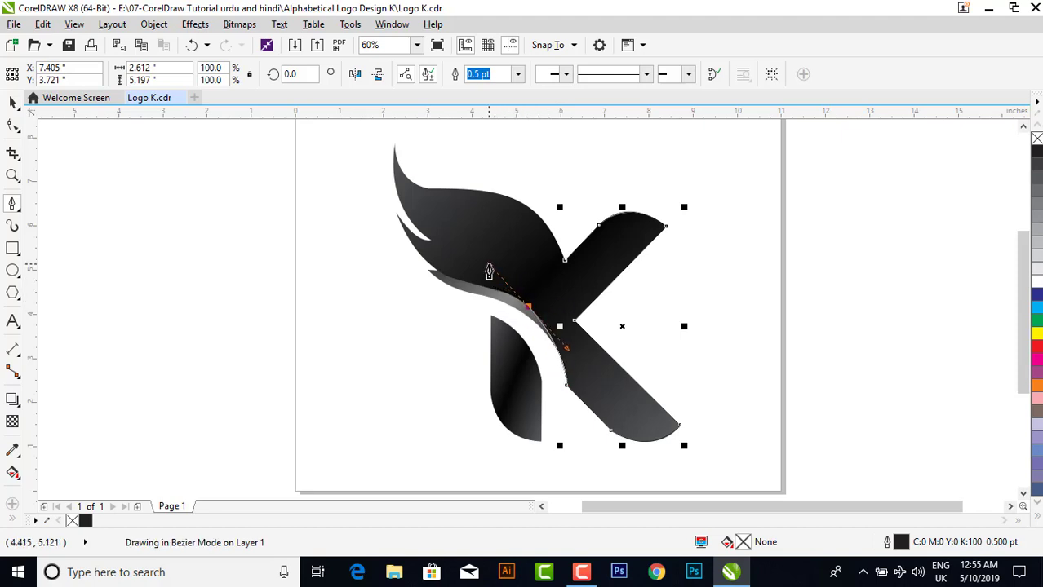
left_click(527, 310)
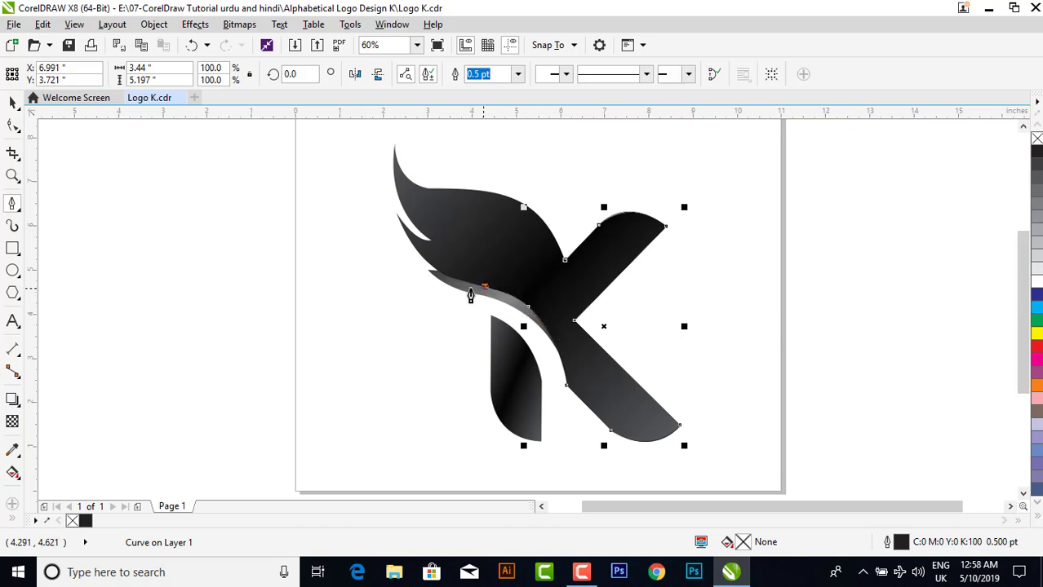
- Trace the wing's underside, notch, sharp tip and top edge, closing the outline at the K's centre node
left_click_drag(483, 287, 487, 292)
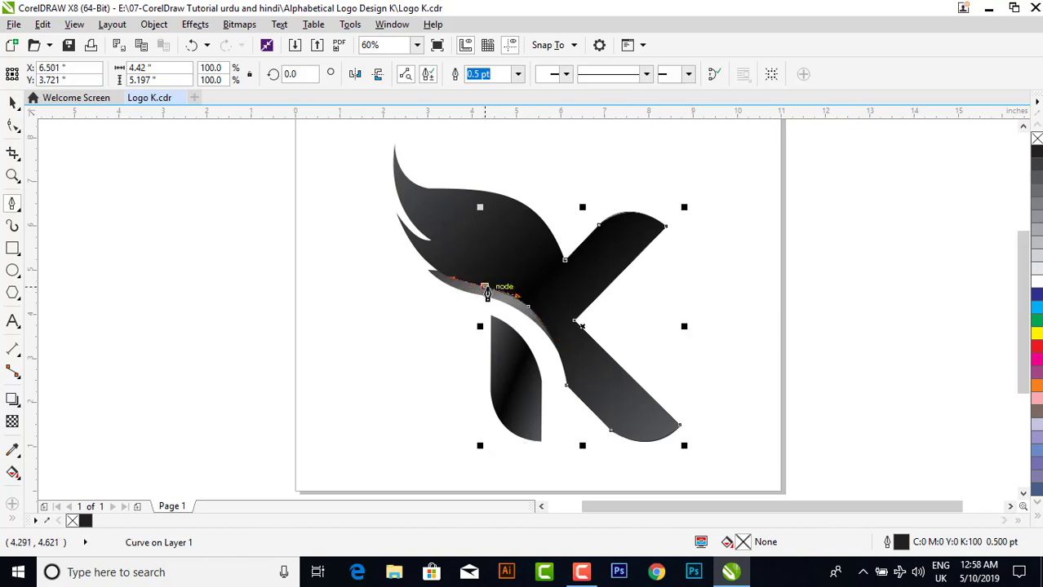
left_click_drag(395, 212, 372, 145)
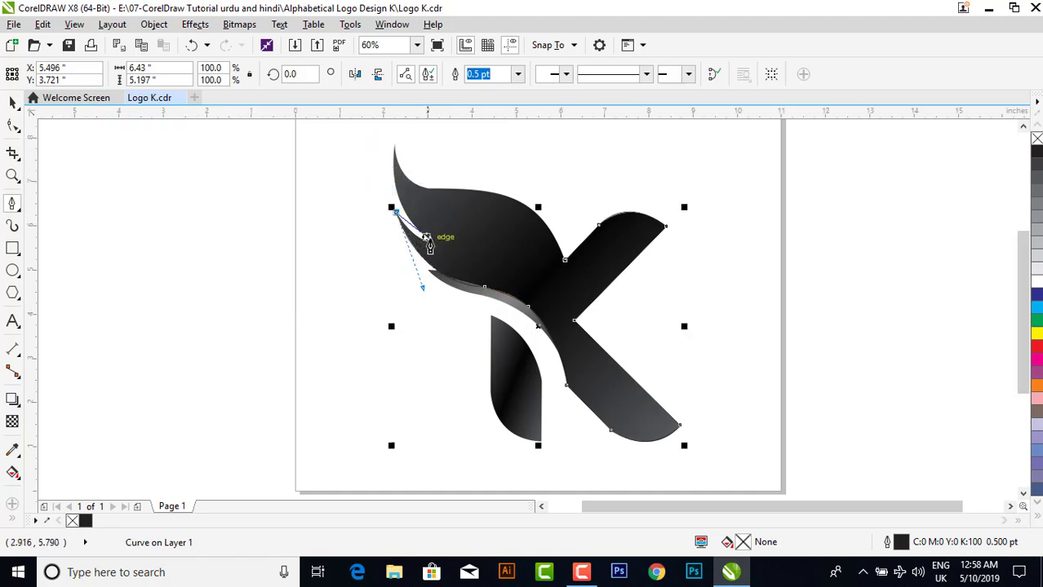
mouse_move(427, 239)
left_mouse_down()
mouse_move(446, 251)
mouse_move(451, 237)
left_mouse_up()
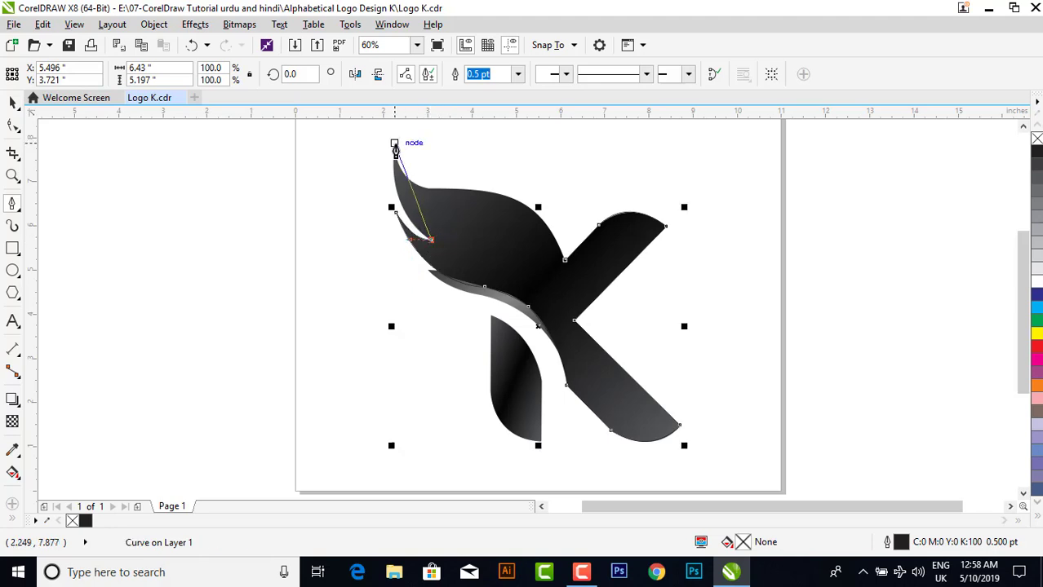
mouse_move(394, 149)
left_mouse_down()
mouse_move(404, 135)
mouse_move(401, 178)
left_mouse_up()
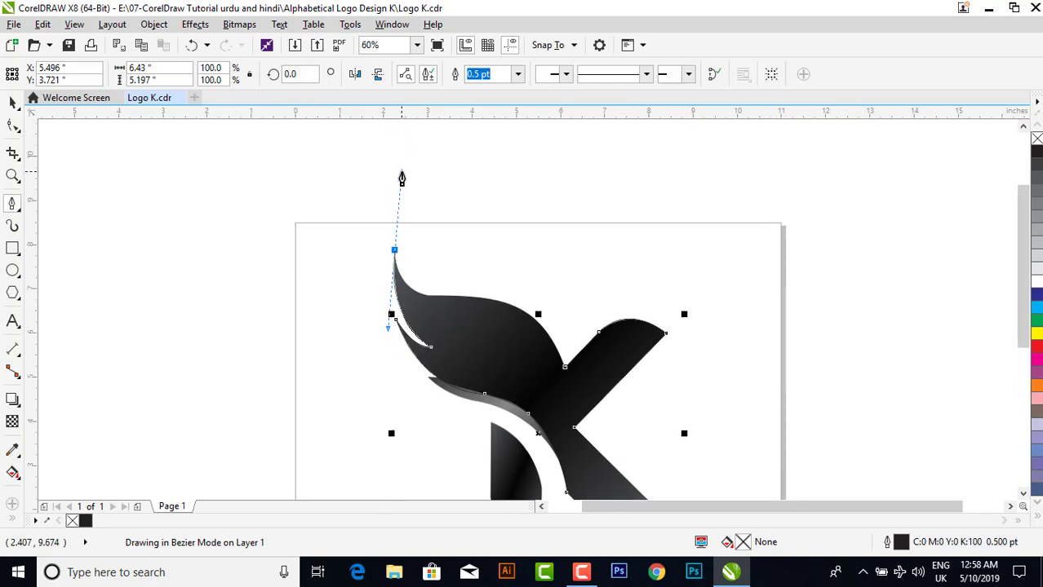
left_click_drag(398, 191, 393, 247)
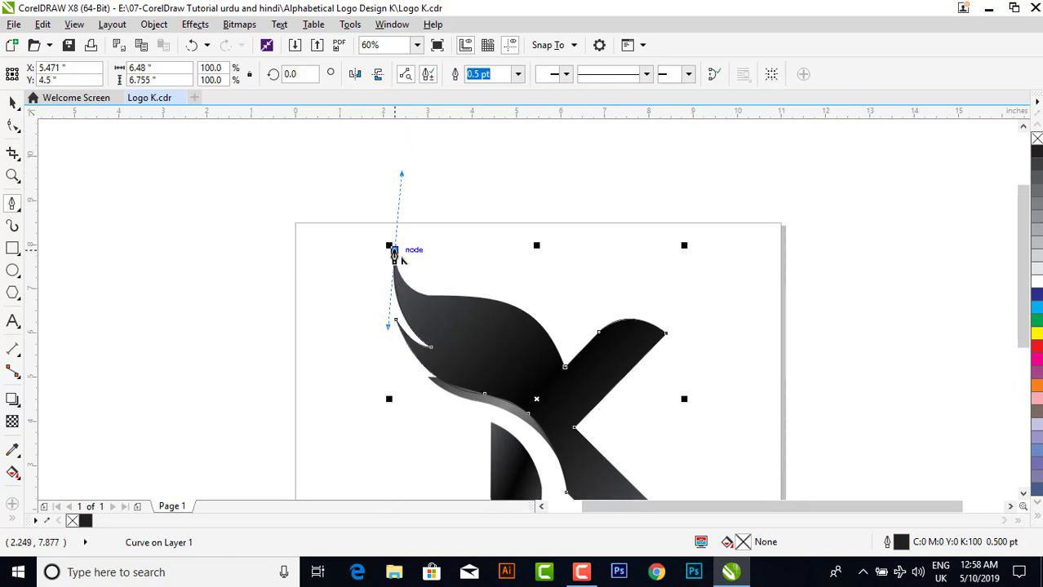
left_click_drag(446, 295, 498, 296)
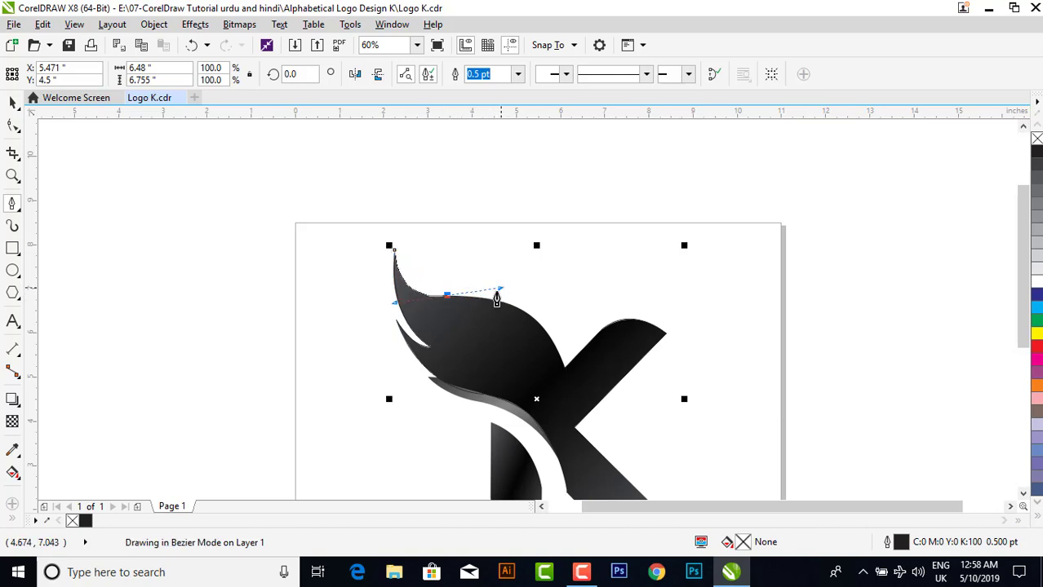
left_click_drag(501, 292, 448, 295)
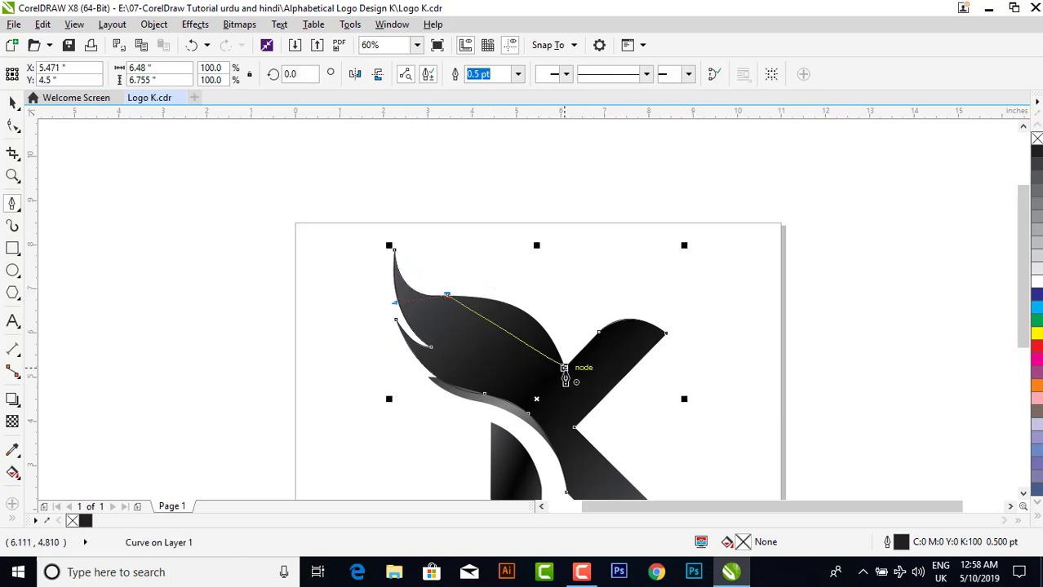
left_click_drag(563, 367, 541, 291)
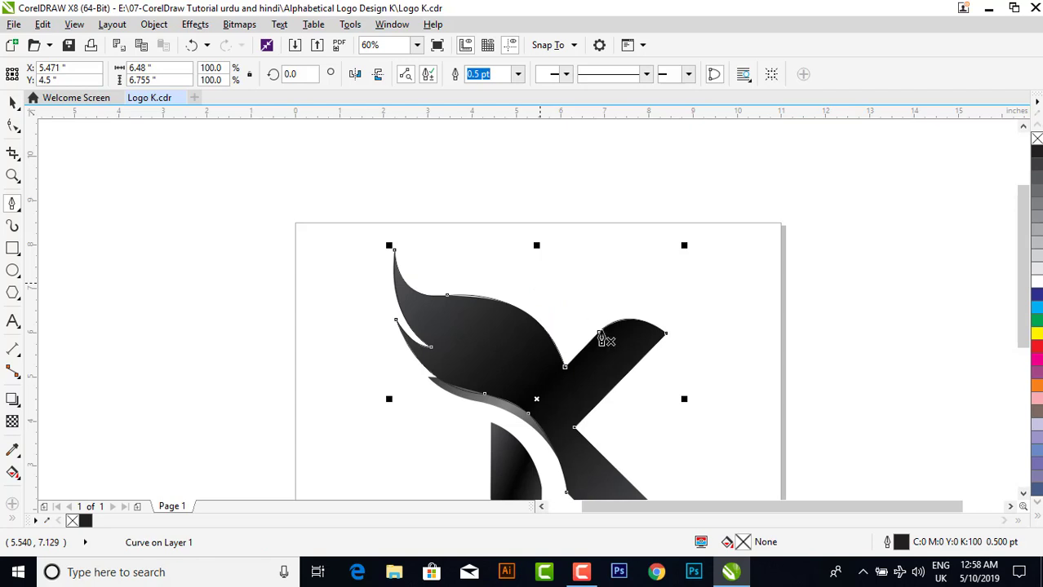
key("space")
- Switch to the Pen tool and zoom in on the K's lower stem
left_click_drag(1024, 291, 1024, 349)
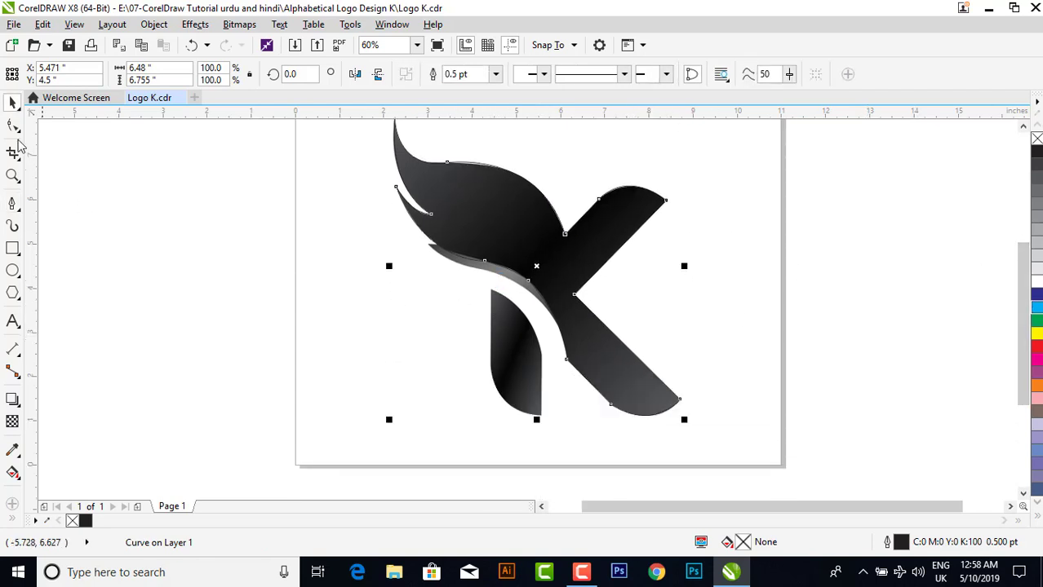
left_click(12, 203)
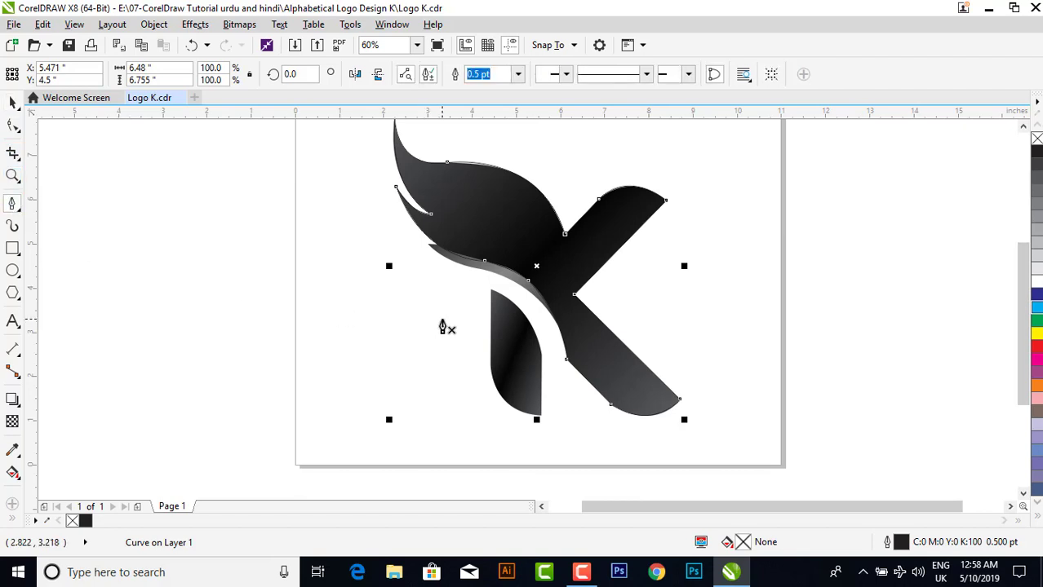
left_click_drag(401, 263, 733, 472)
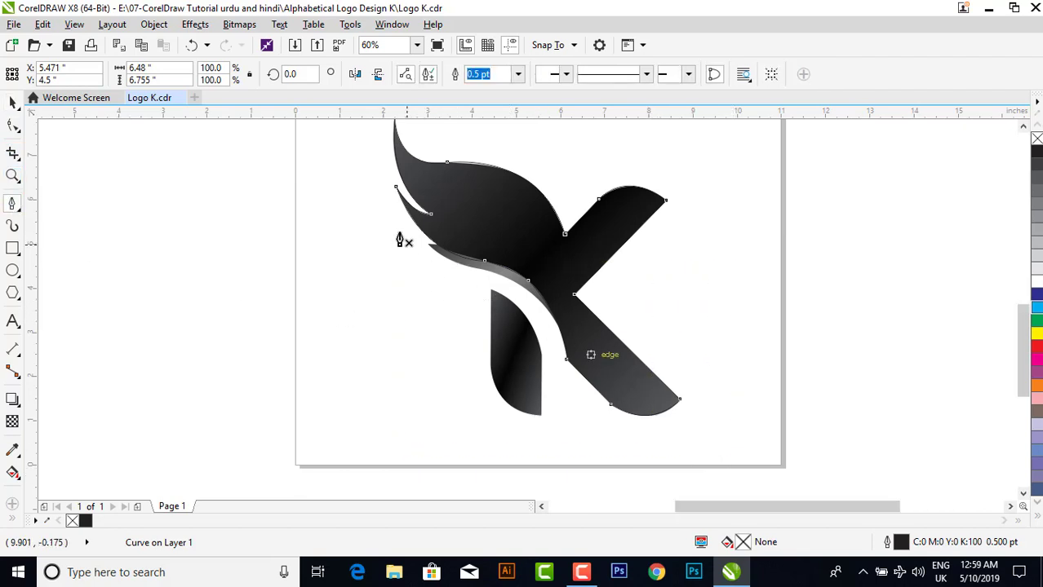
- Trace a closed curve around the K's lower stem
left_click(390, 165)
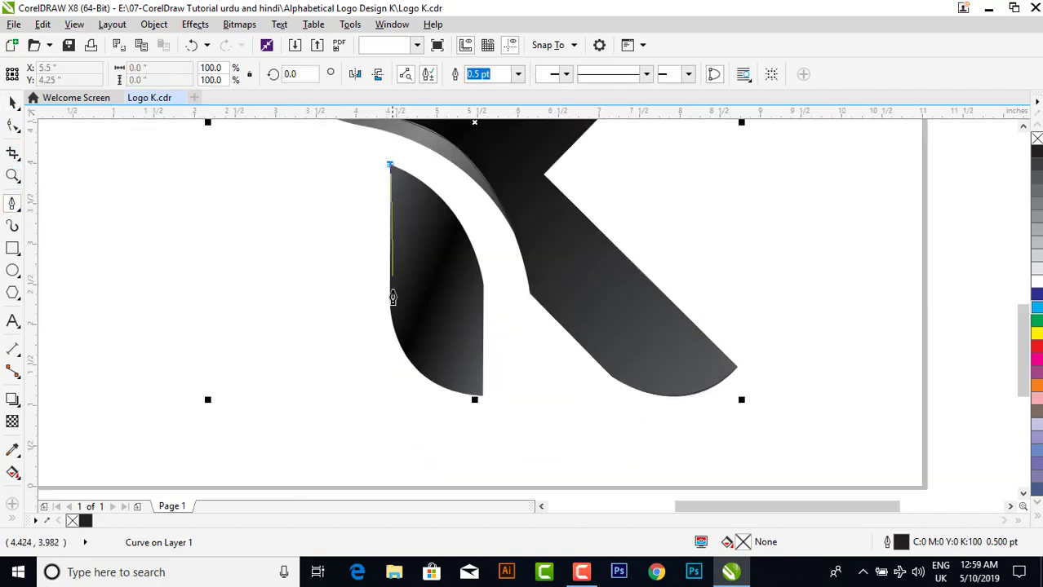
left_click(390, 296)
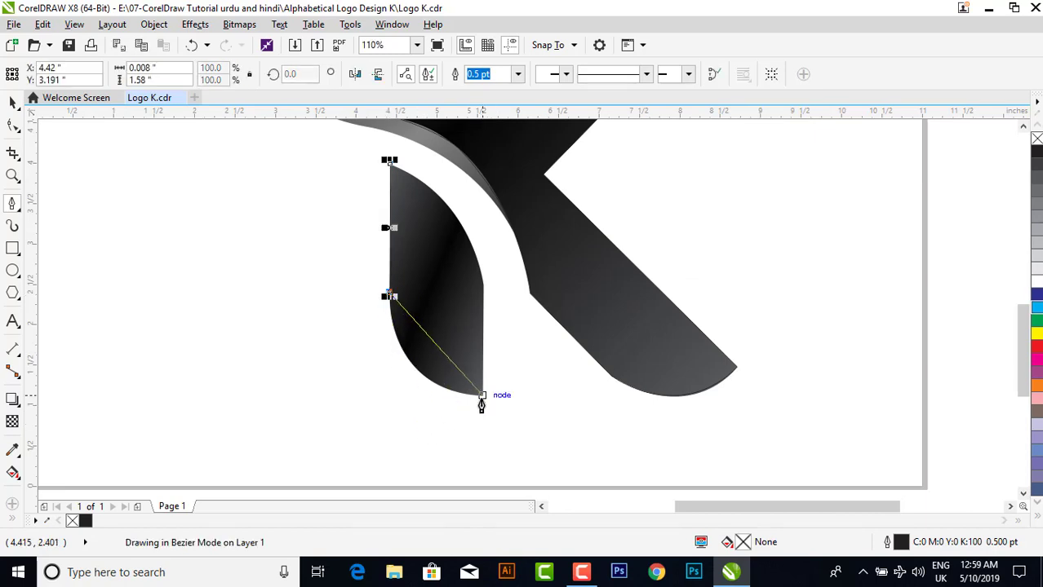
mouse_move(482, 396)
left_mouse_down()
mouse_move(526, 410)
mouse_move(579, 400)
left_mouse_up()
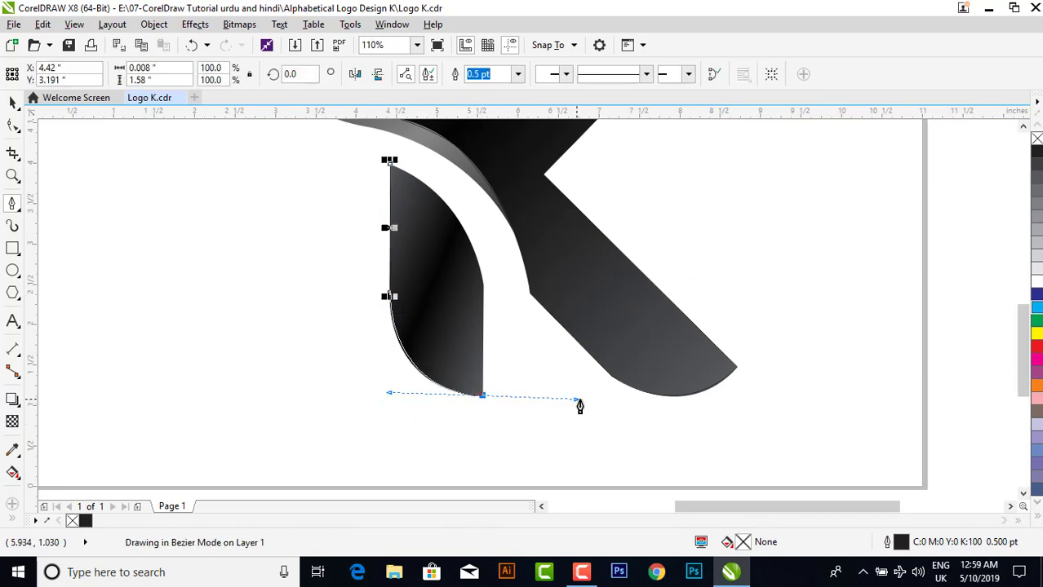
double_click(485, 399)
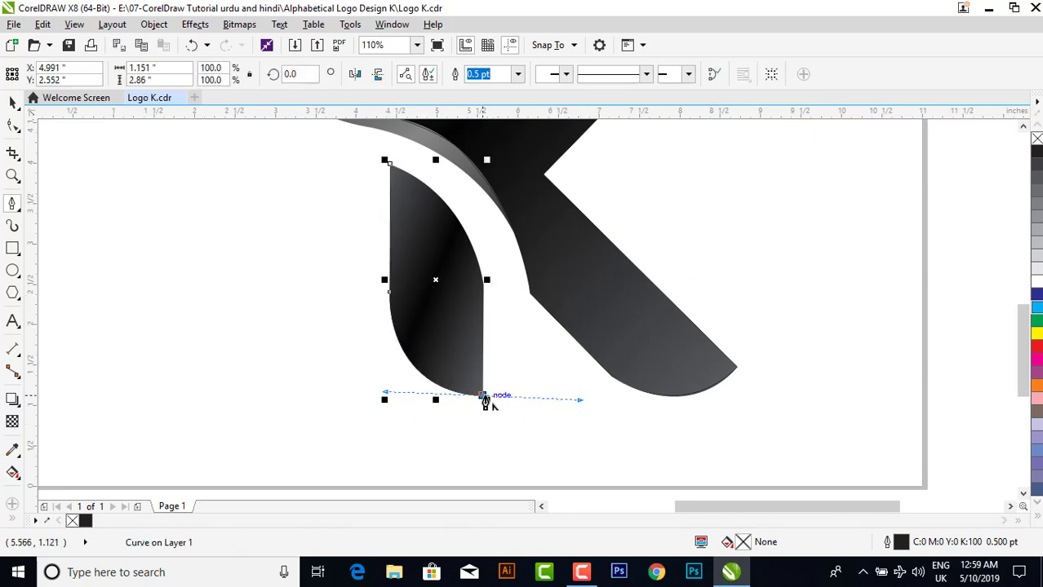
left_click(487, 282)
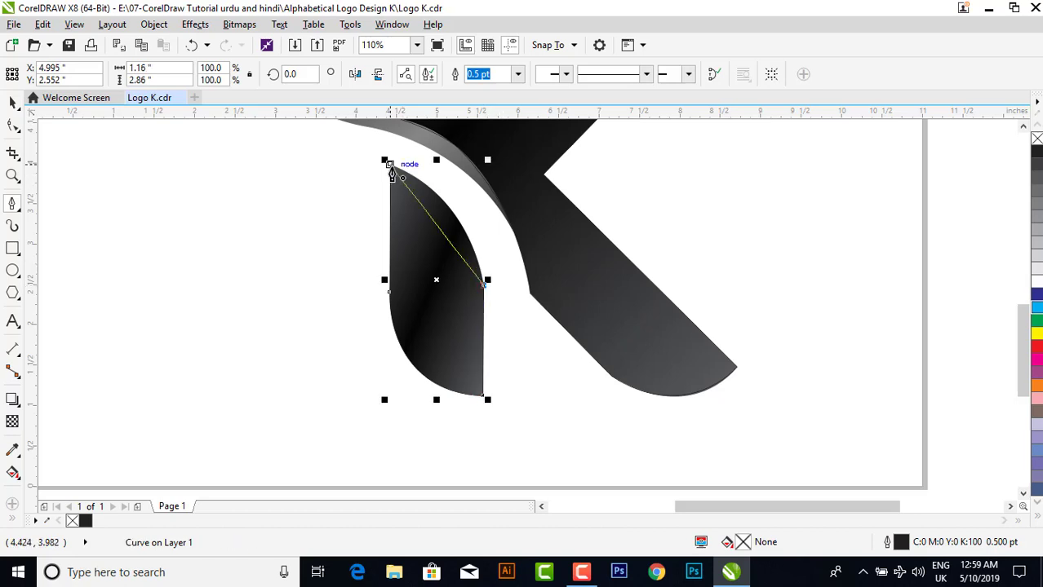
mouse_move(389, 163)
left_mouse_down()
mouse_move(454, 206)
mouse_move(478, 205)
left_mouse_up()
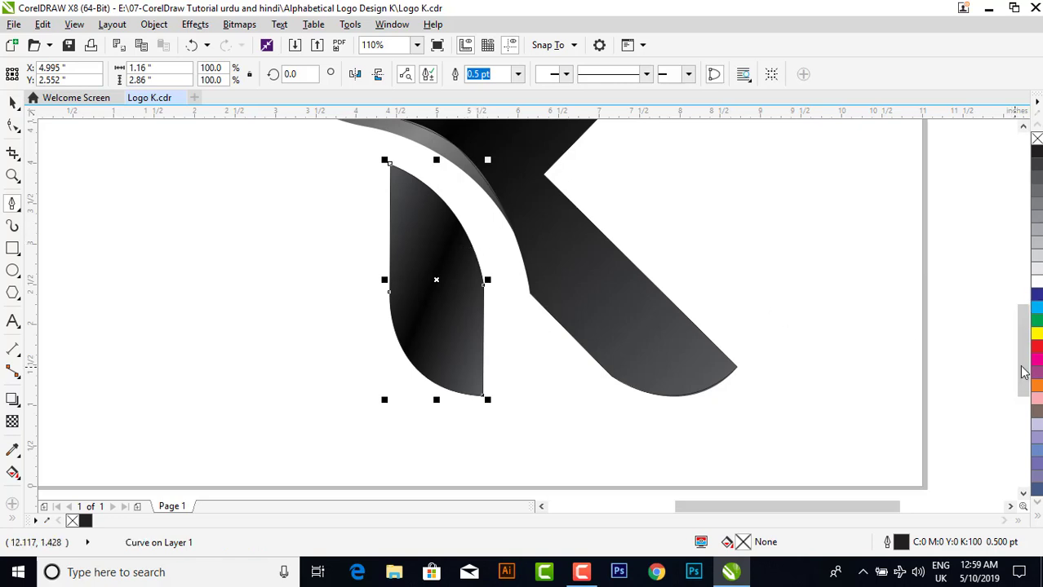
mouse_move(1018, 369)
left_mouse_down()
mouse_move(1025, 304)
mouse_move(1023, 328)
left_mouse_up()
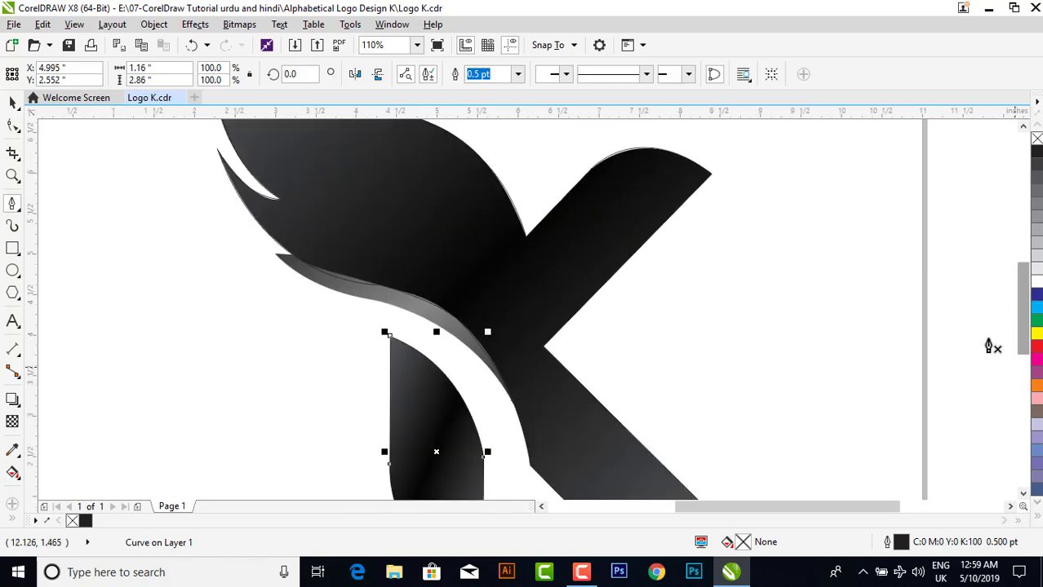
- Trace the narrow swoosh strip beneath the wing, from its left tip down the K's inner curve
left_click_drag(274, 253, 416, 313)
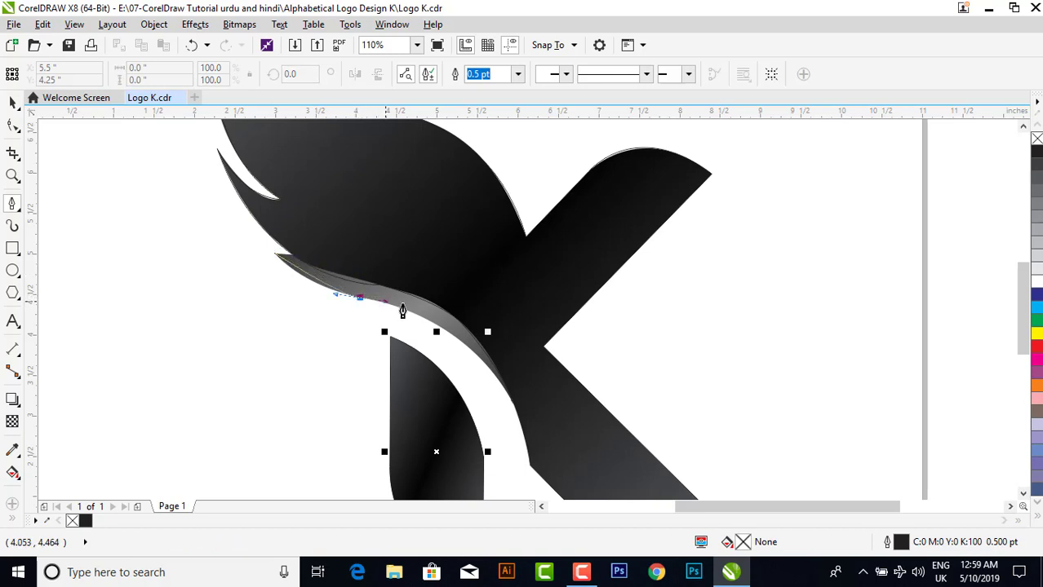
double_click(360, 298)
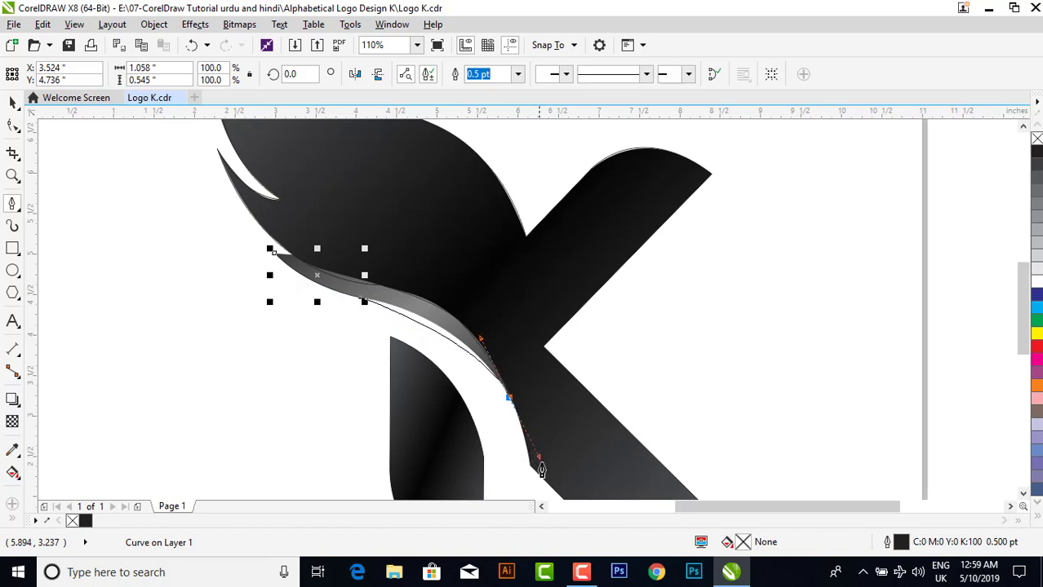
left_click_drag(509, 397, 555, 487)
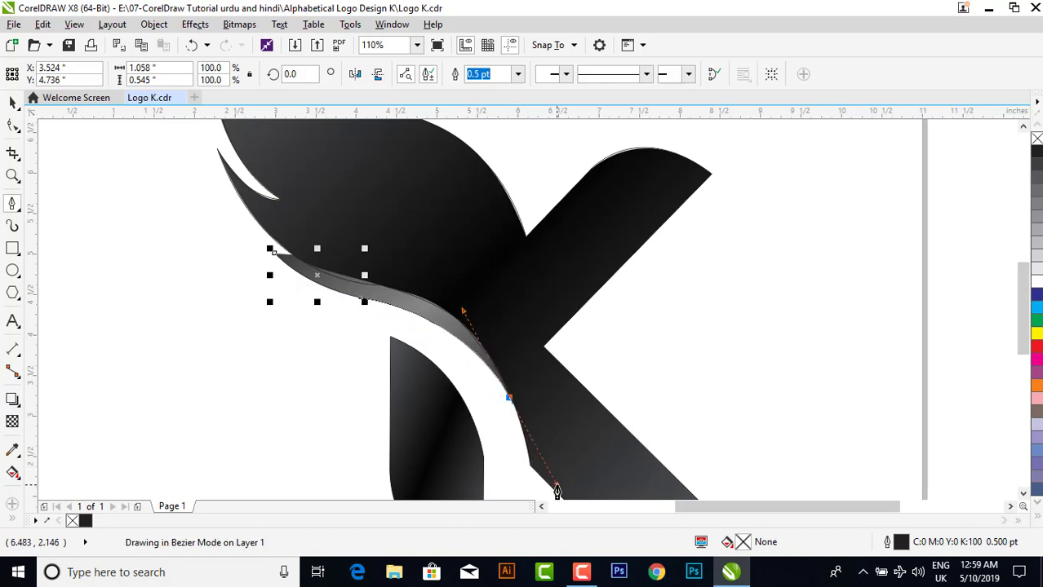
double_click(509, 398)
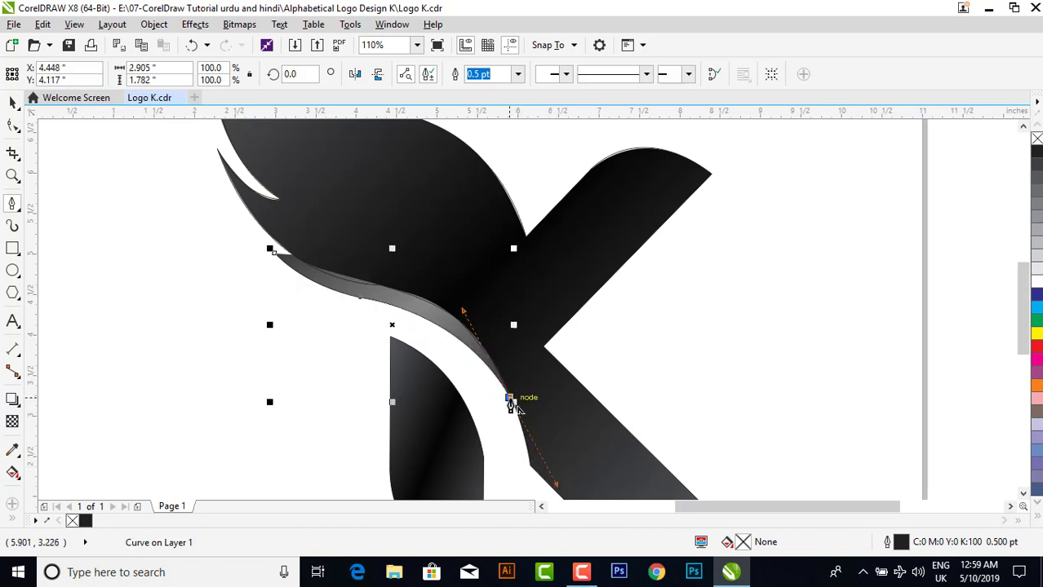
left_click(507, 333)
left_click(424, 270)
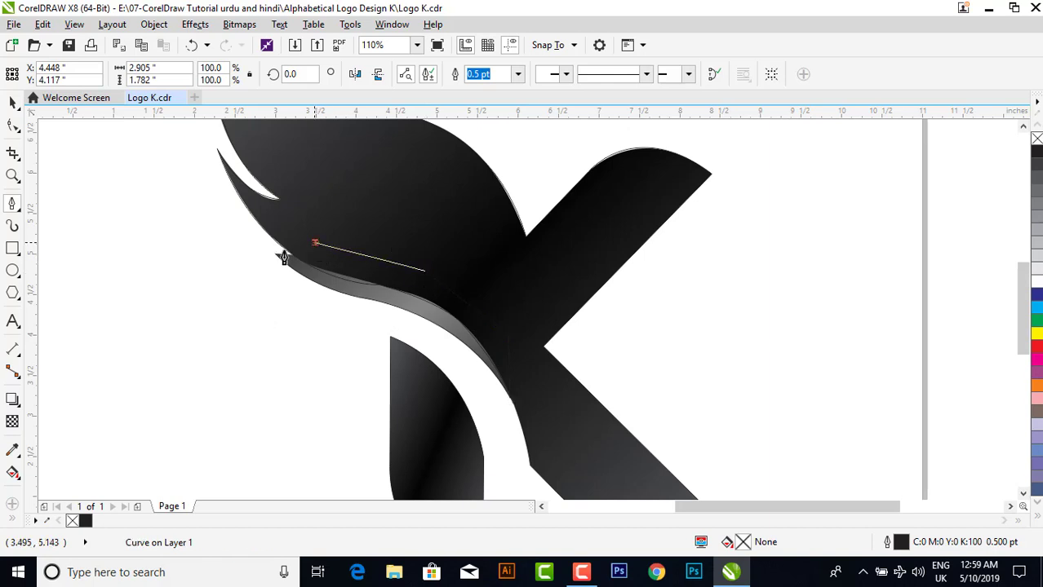
left_click_drag(271, 249, 314, 242)
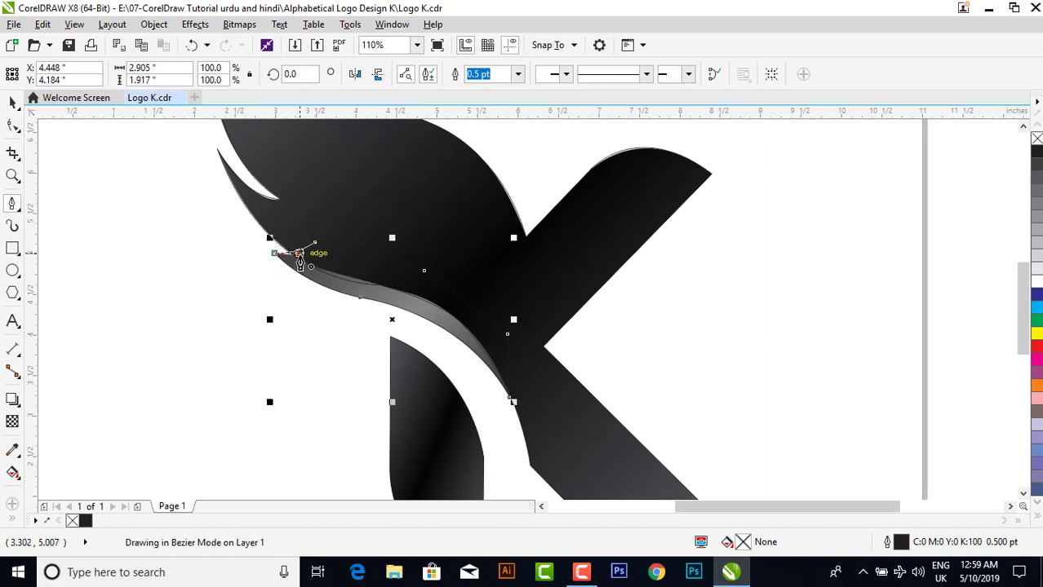
left_click(359, 297)
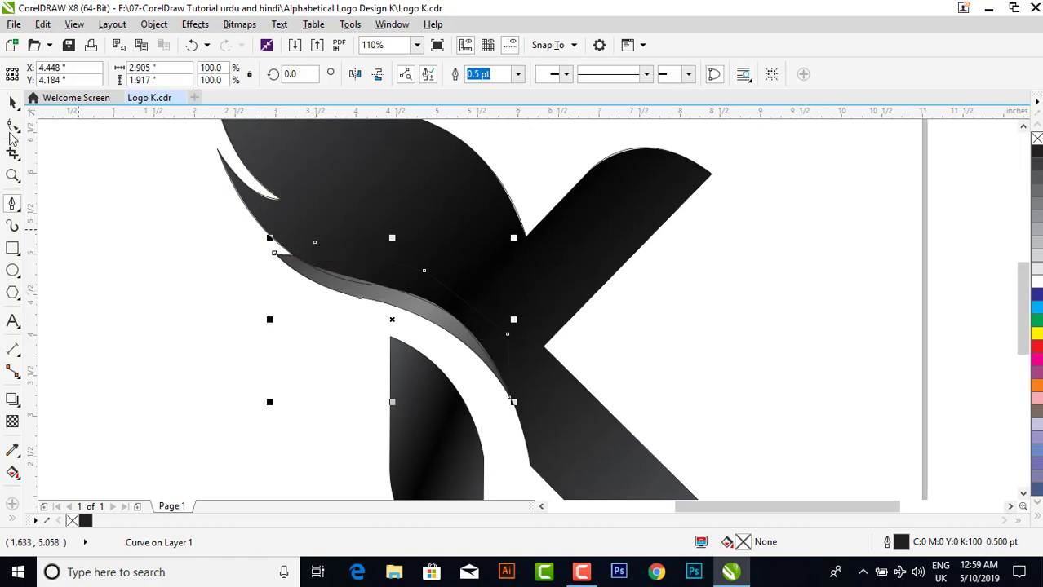
left_click(13, 104)
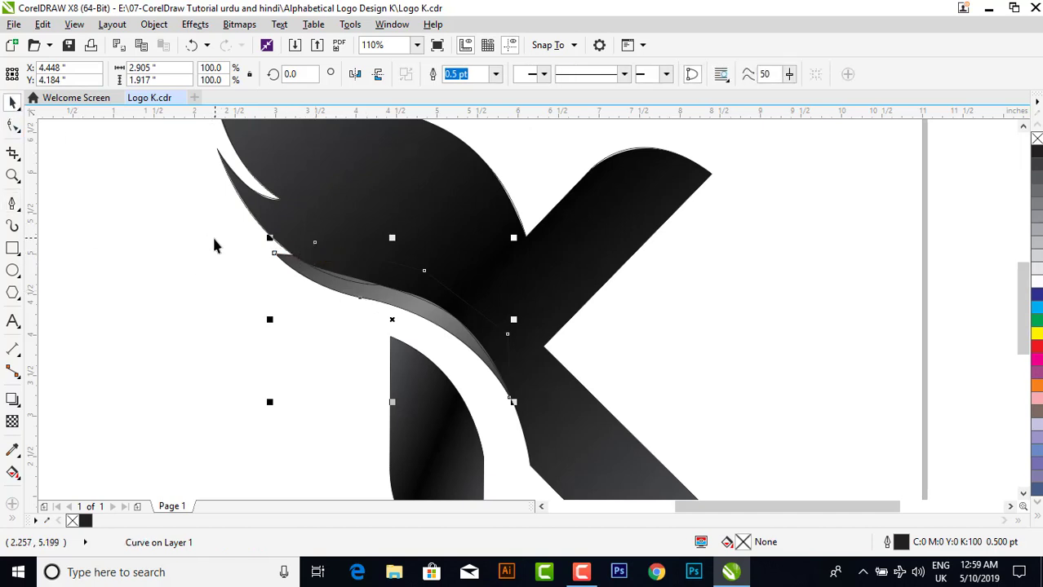
scroll(299, 256, "down", 3)
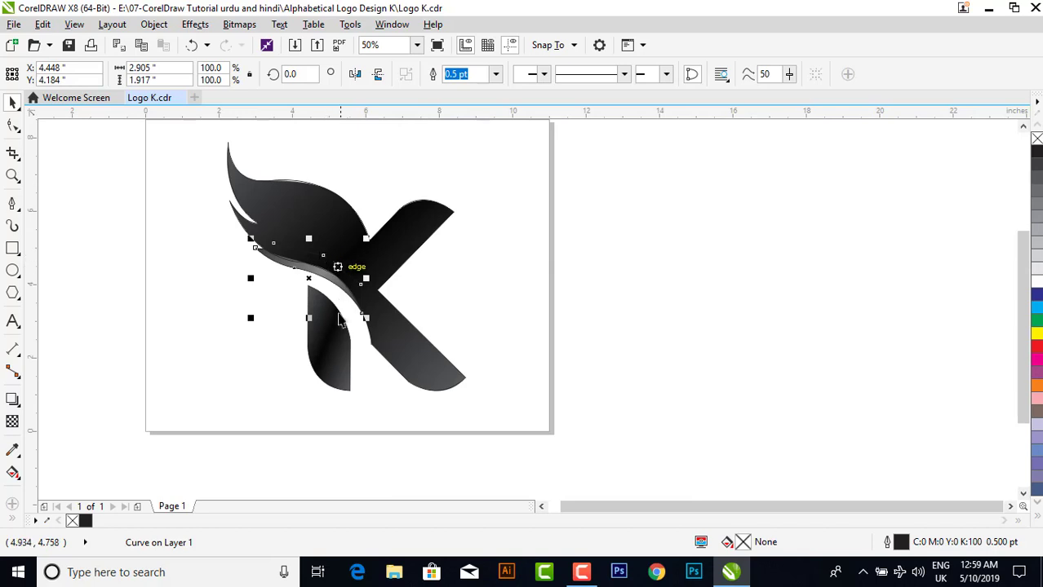
- Drag a copy of the traced K curves right of the page and select its outer K outline
left_click(294, 217, "shift")
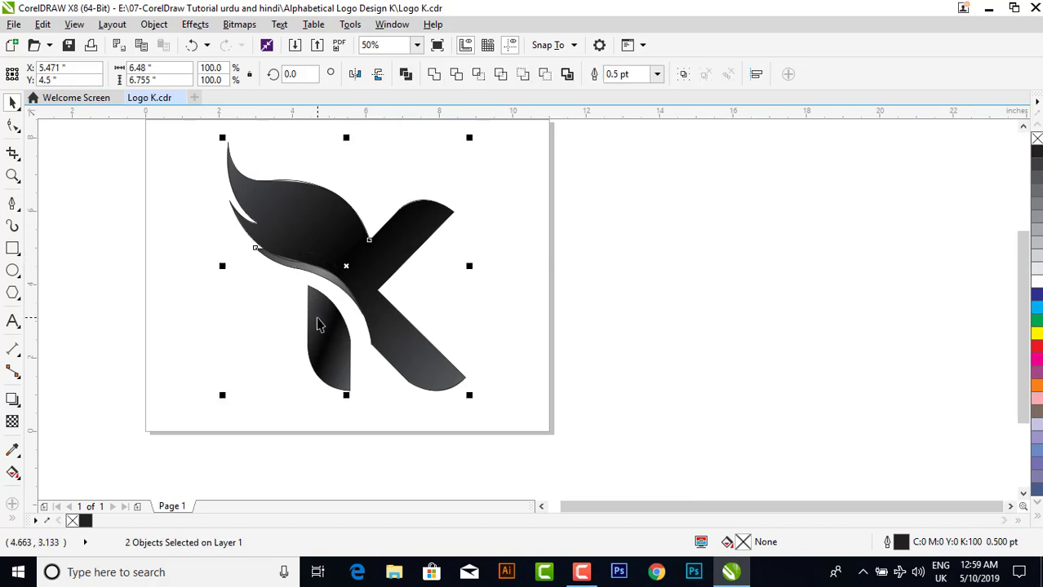
left_click_drag(319, 301, 698, 313)
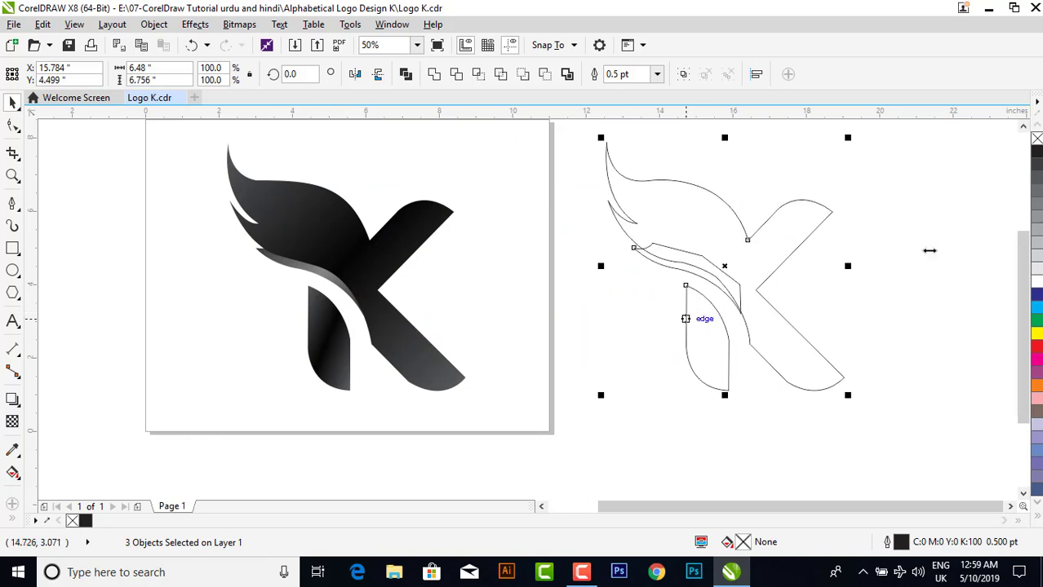
scroll(1025, 269, "up", 1)
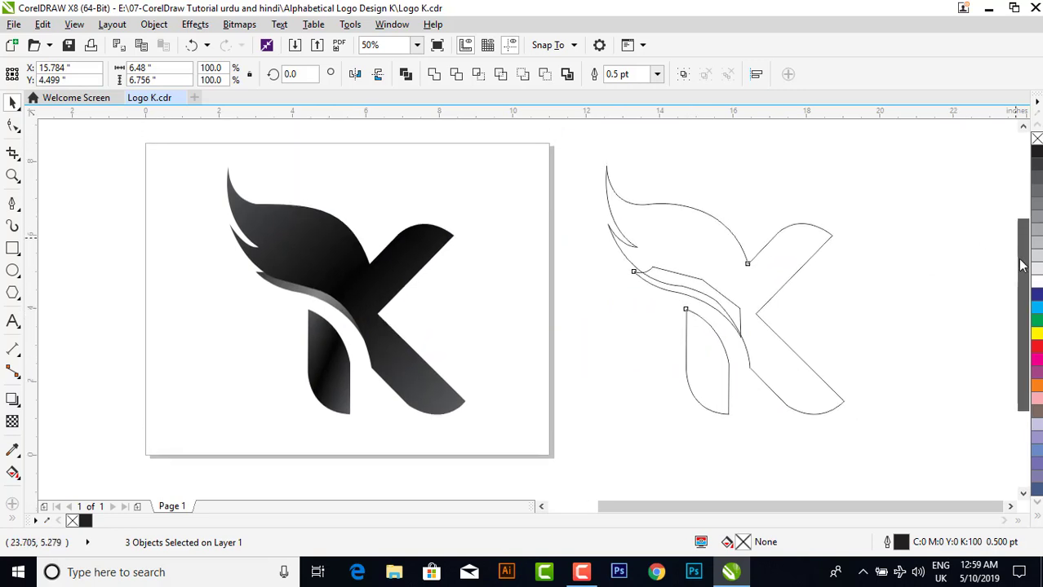
left_click(693, 159)
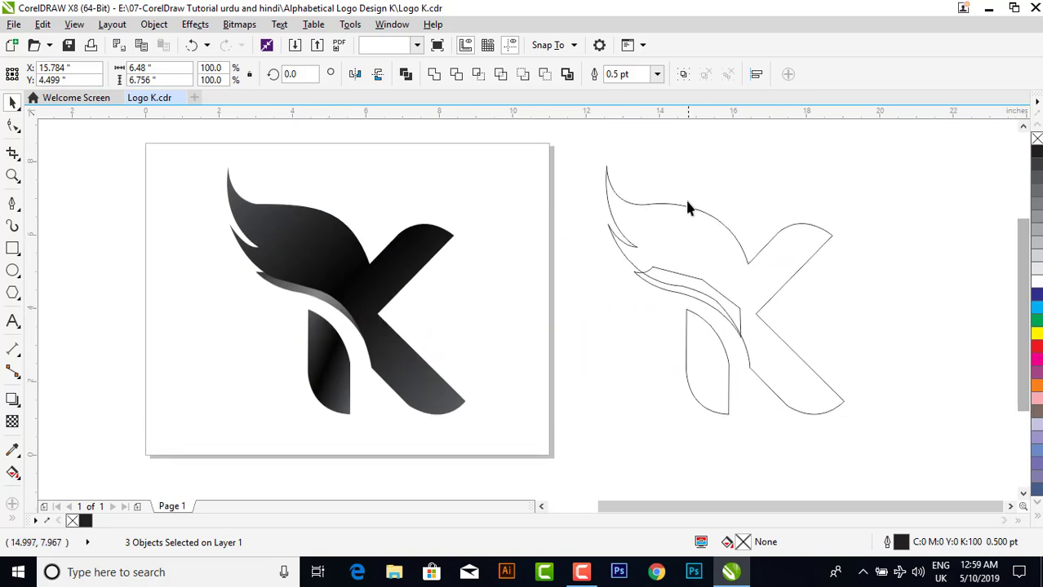
left_click(644, 286)
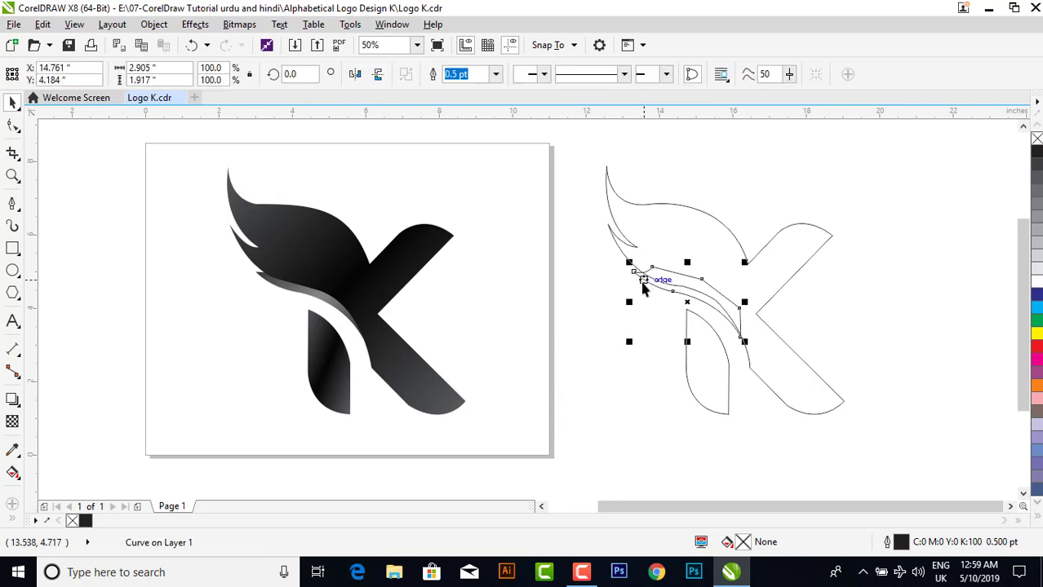
left_click(689, 159)
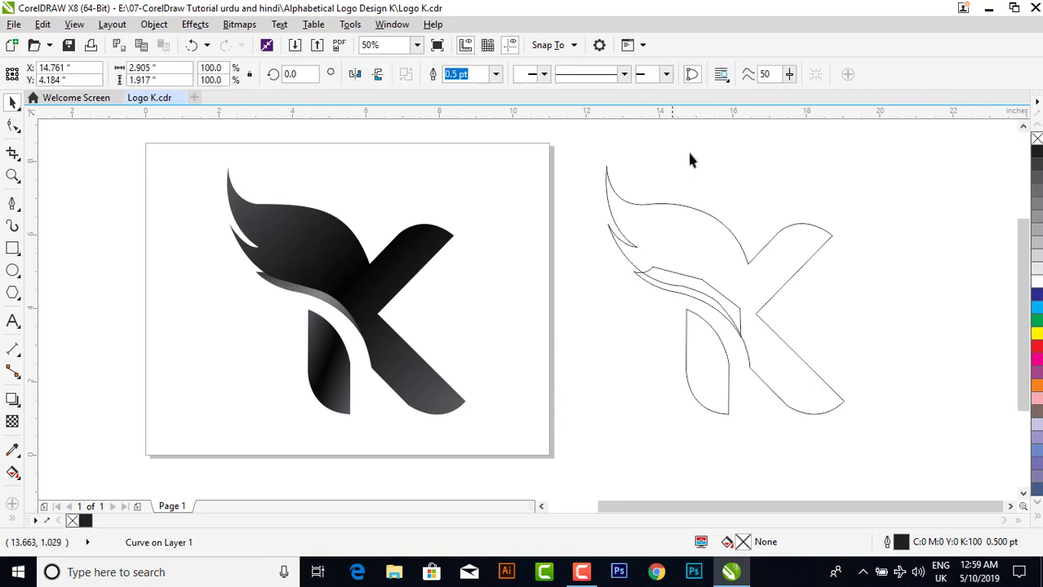
left_click(633, 201)
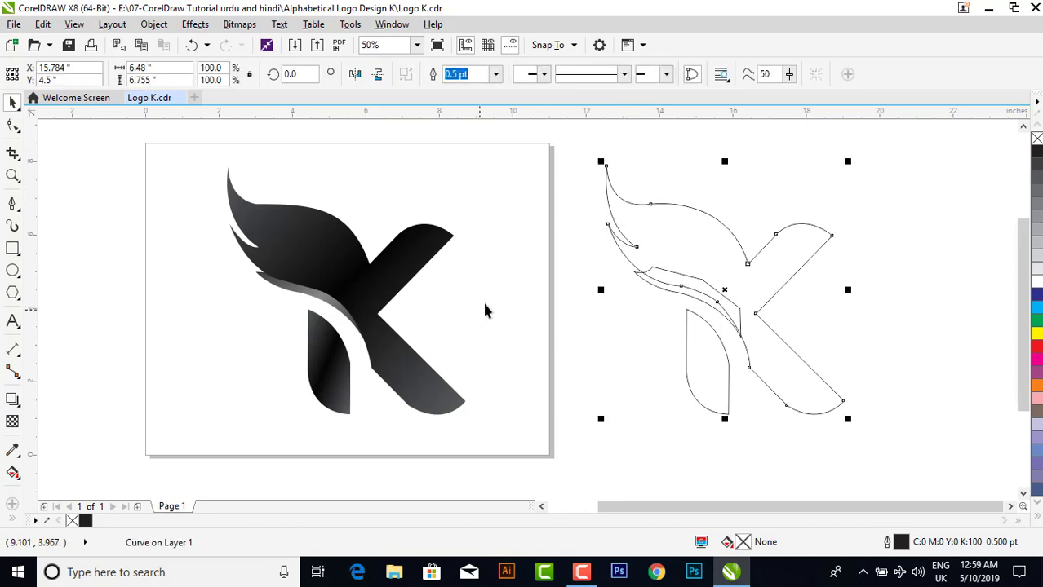
- Copy the original logo's black gradient fill onto the outer K copy and remove its outline
left_click(42, 24)
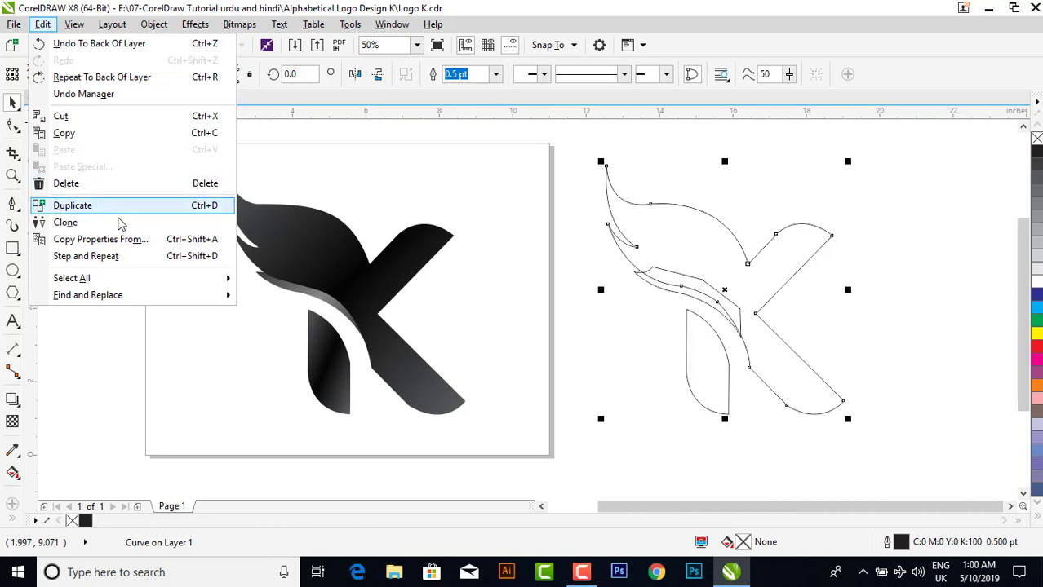
left_click(92, 241)
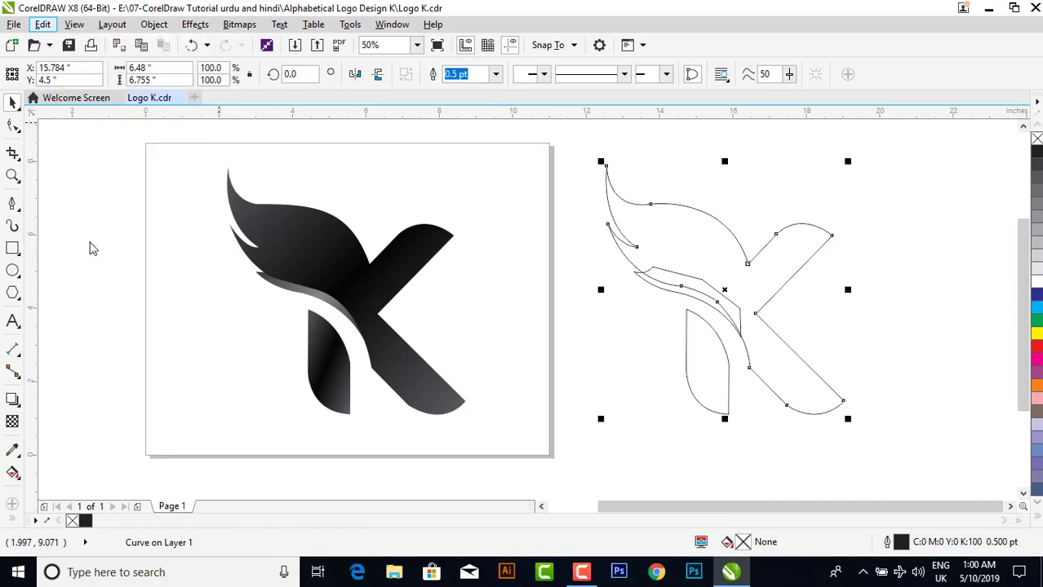
left_click(540, 319)
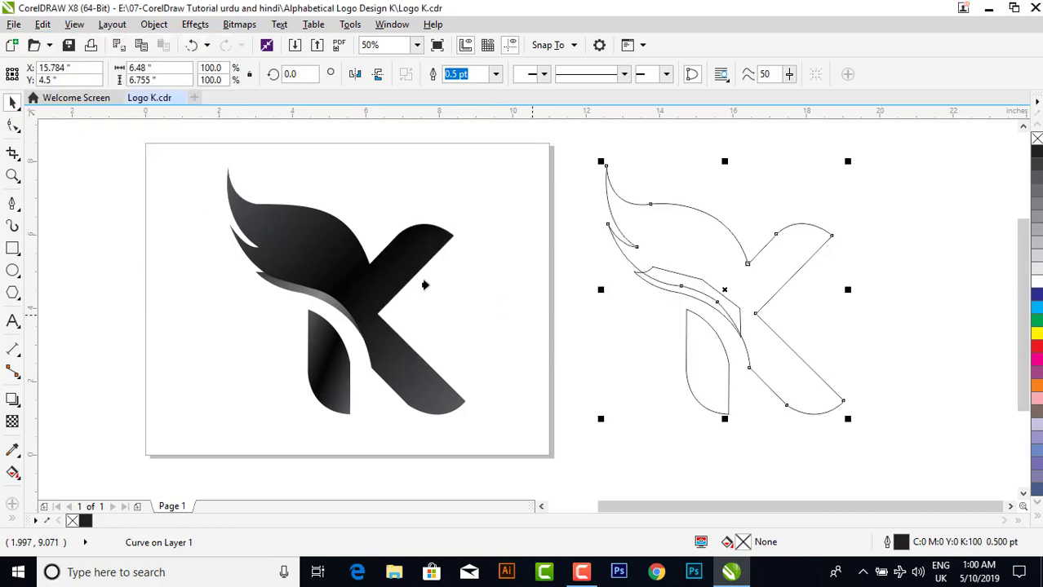
left_click(321, 246)
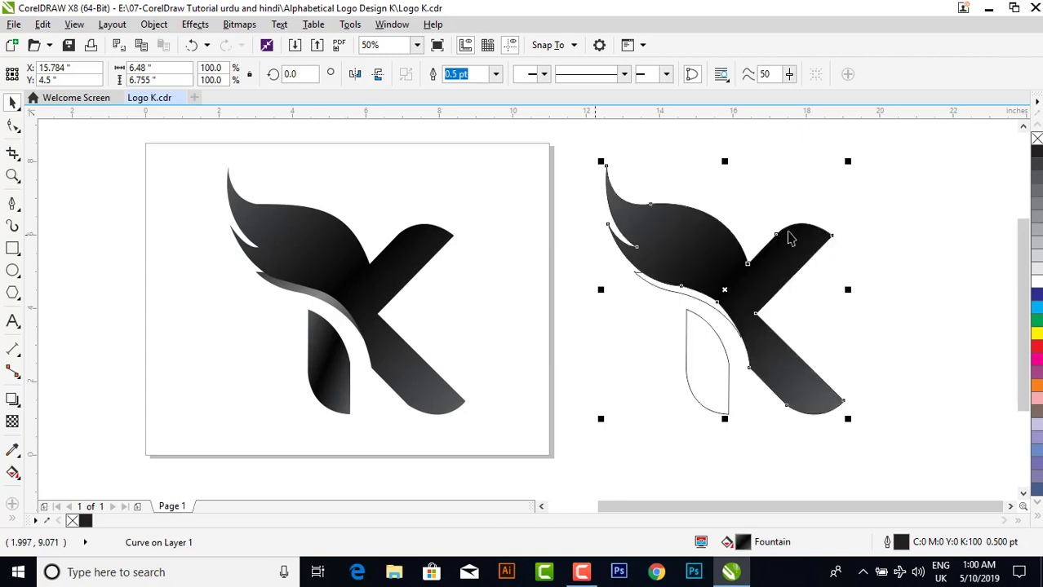
right_click(1036, 140)
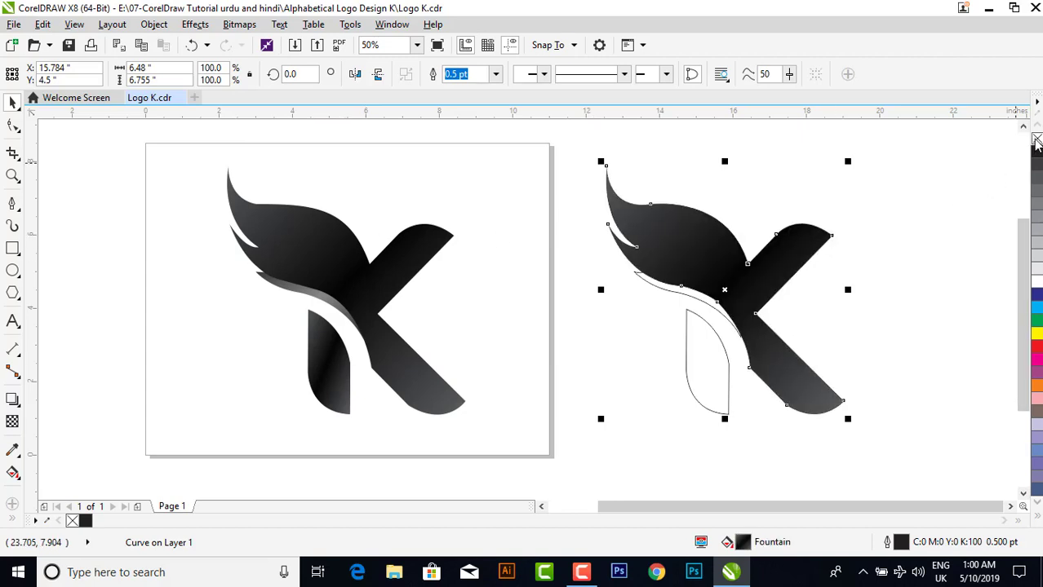
- Zoom in on the right K copy and select its lower stem piece
left_click(859, 172)
key("z")
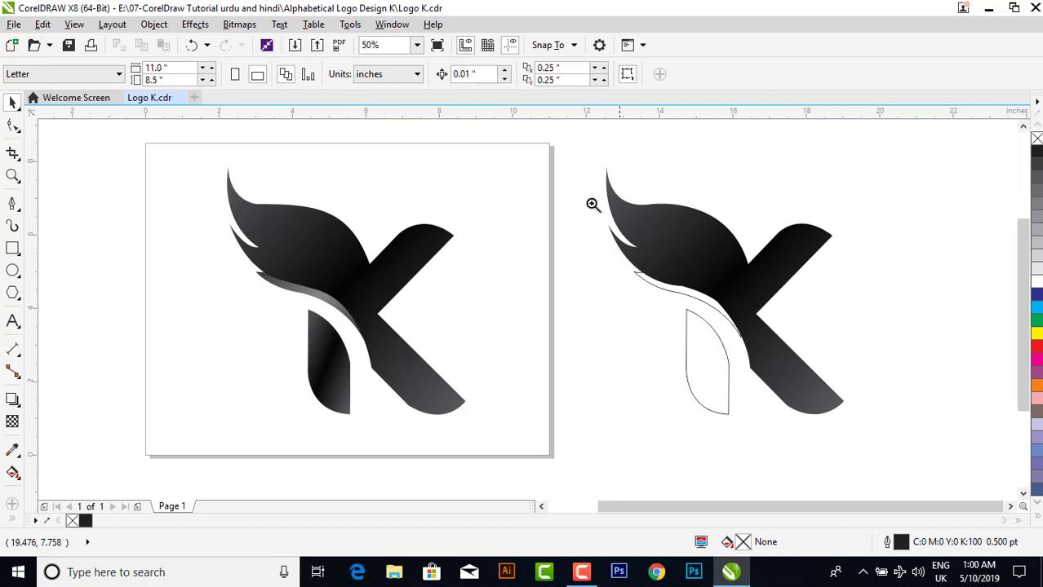
left_click_drag(540, 156, 910, 458)
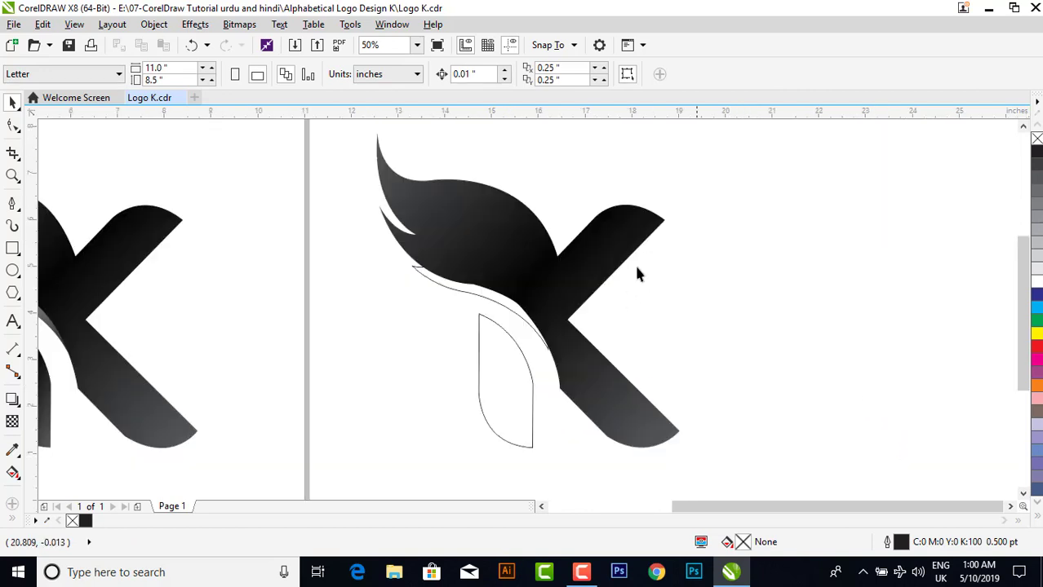
left_click(479, 339)
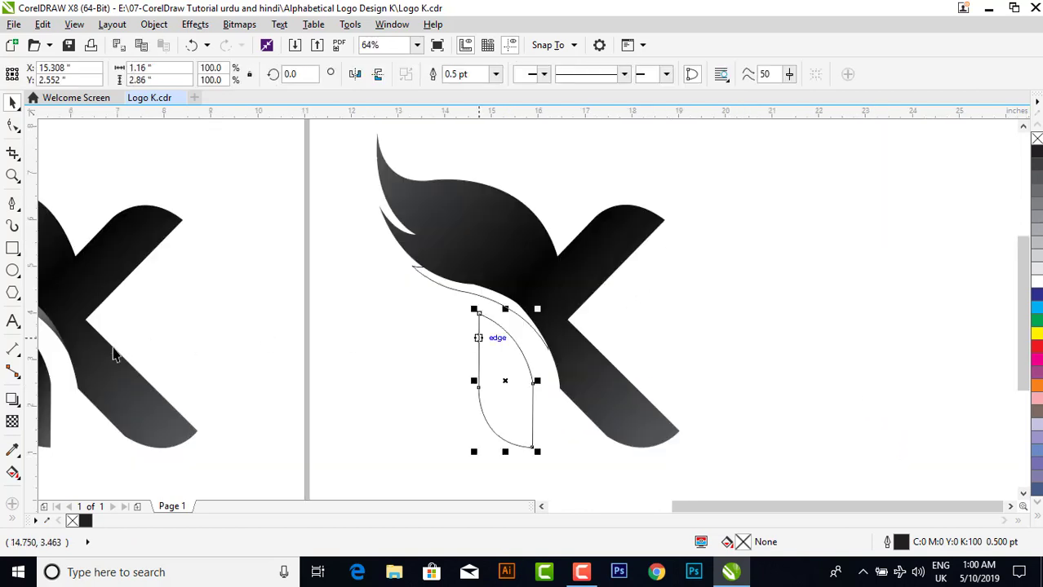
- Copy the dark gradient fill from the K onto the lower stem piece and remove its outline
left_click(43, 23)
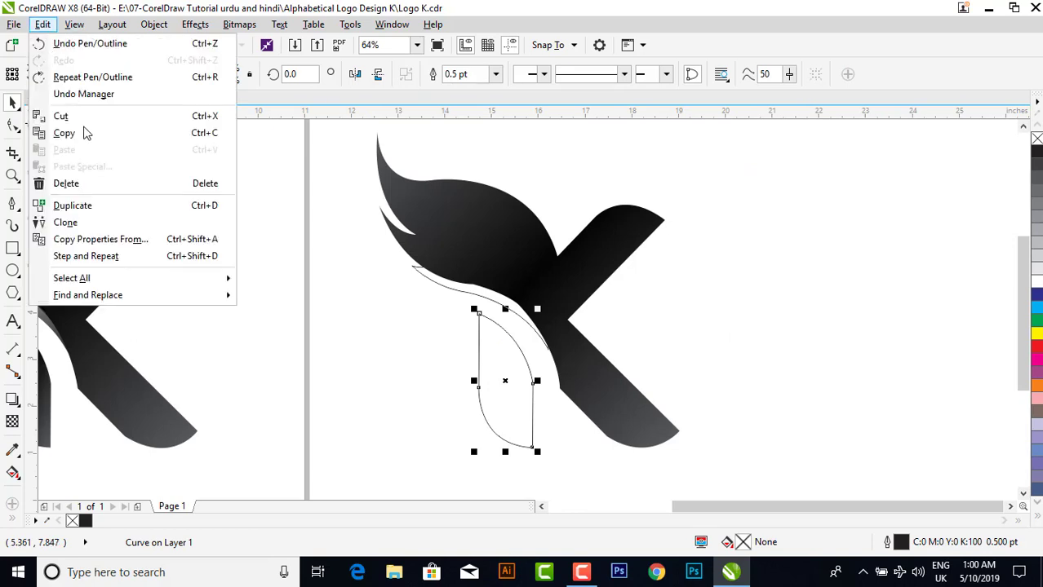
left_click(91, 240)
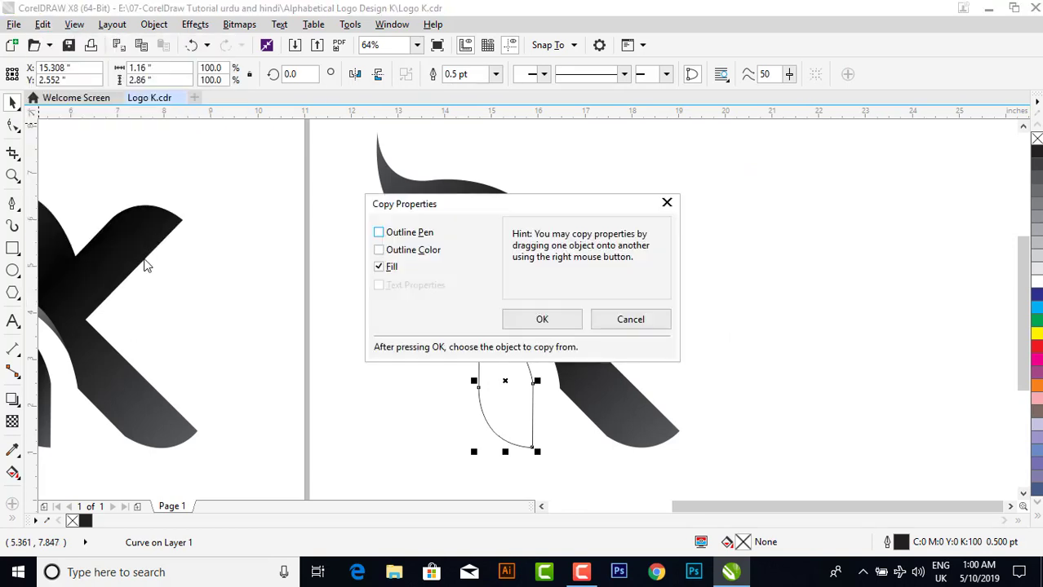
left_click(514, 319)
left_click(559, 278)
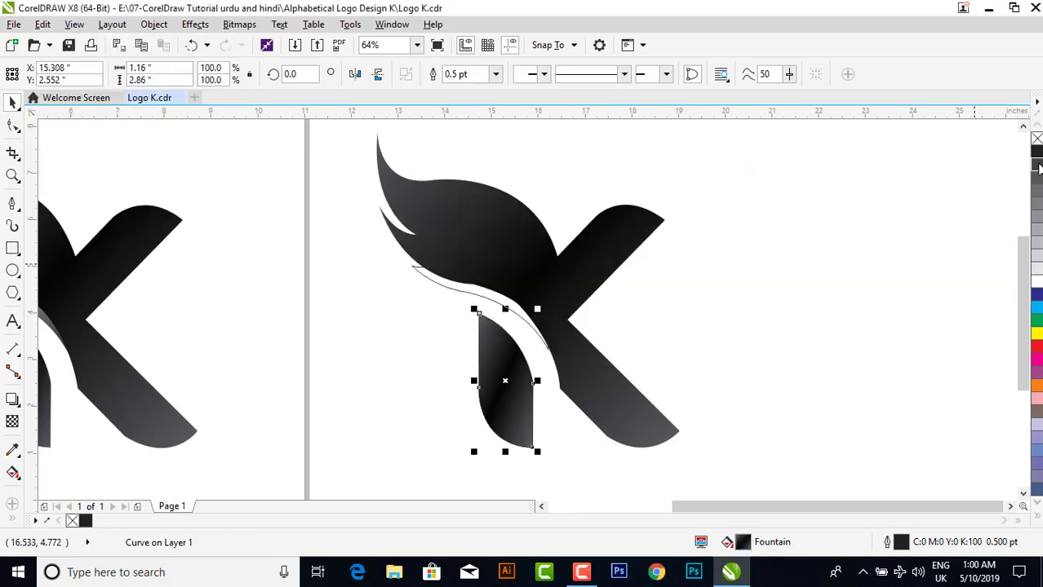
right_click(1036, 139)
left_click(751, 293)
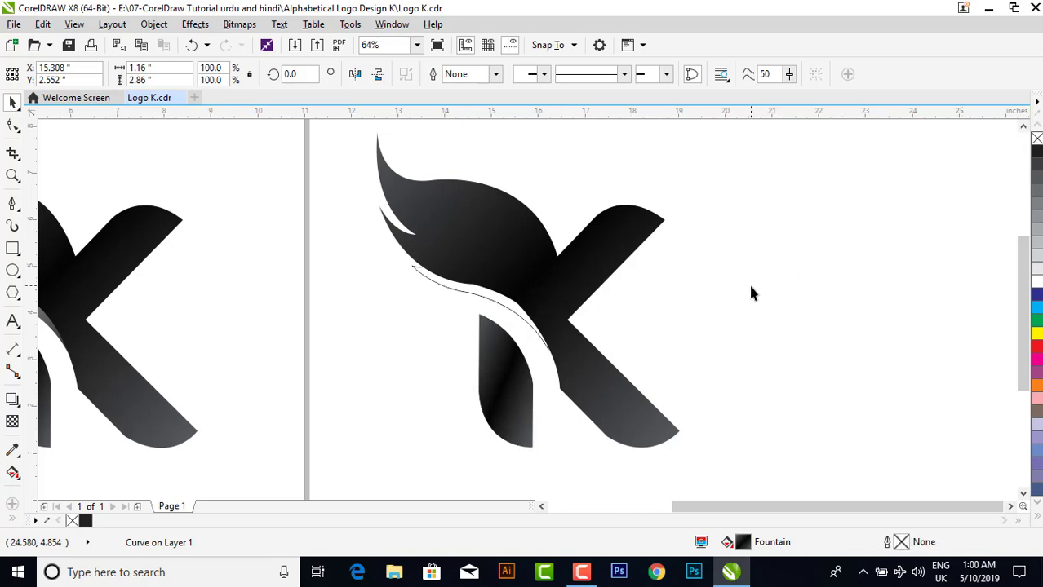
- Copy the grey gradient fill from the left wing shadow onto the swoosh curve
left_click(472, 298)
scroll(492, 301, "up", 1)
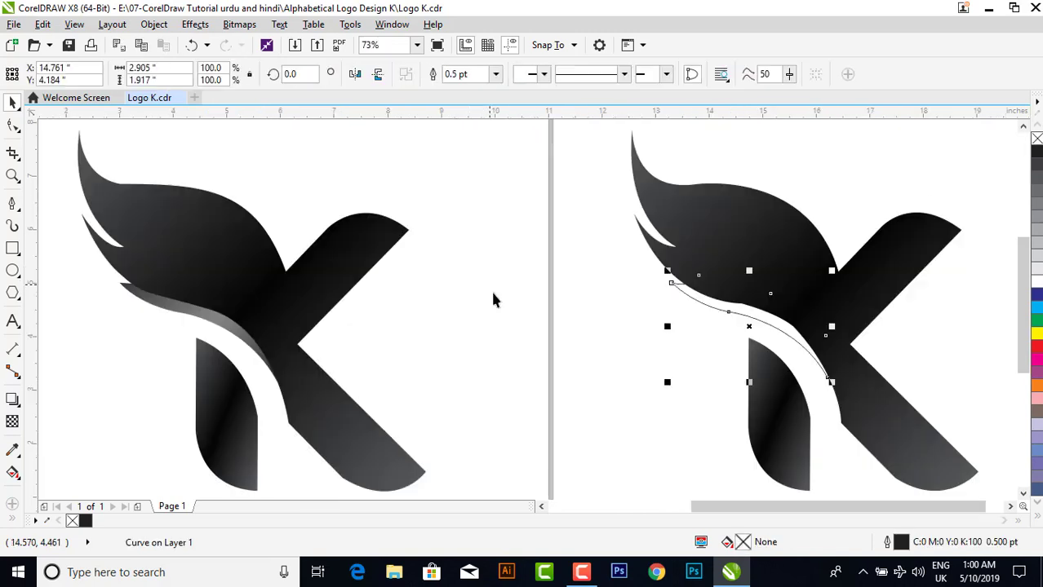
left_click(43, 25)
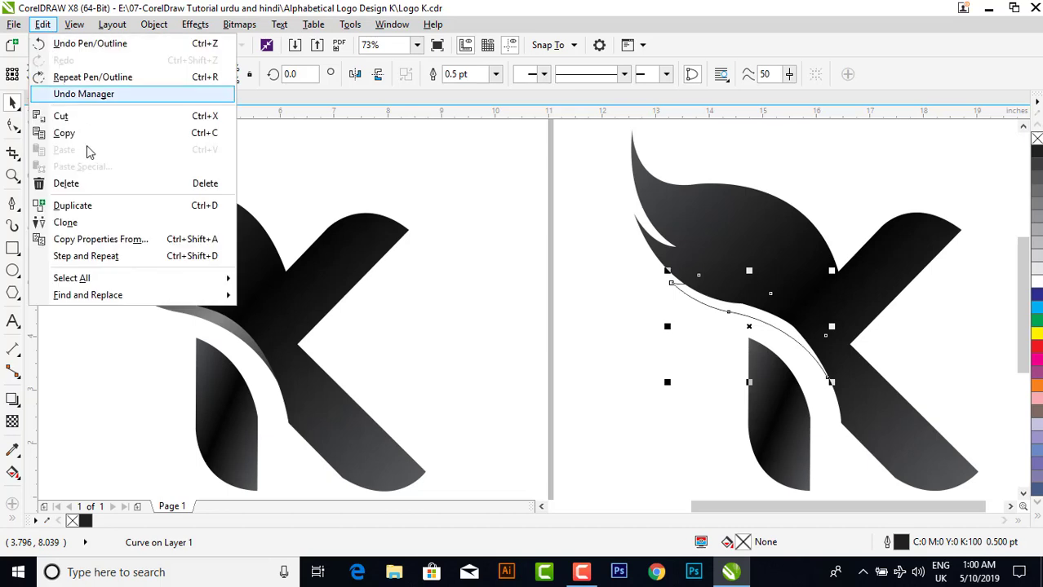
left_click(96, 245)
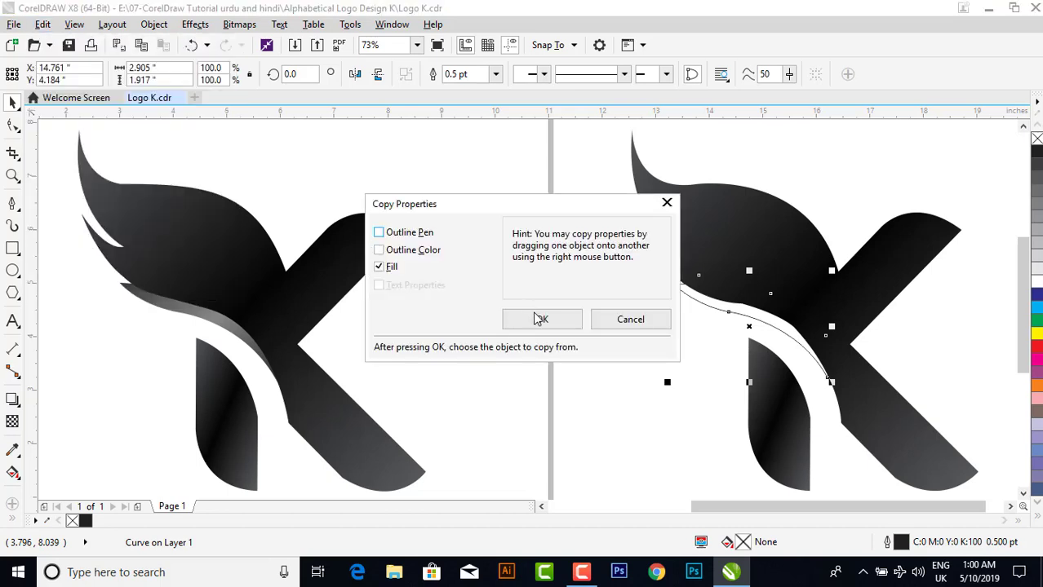
left_click(540, 319)
left_click(181, 311)
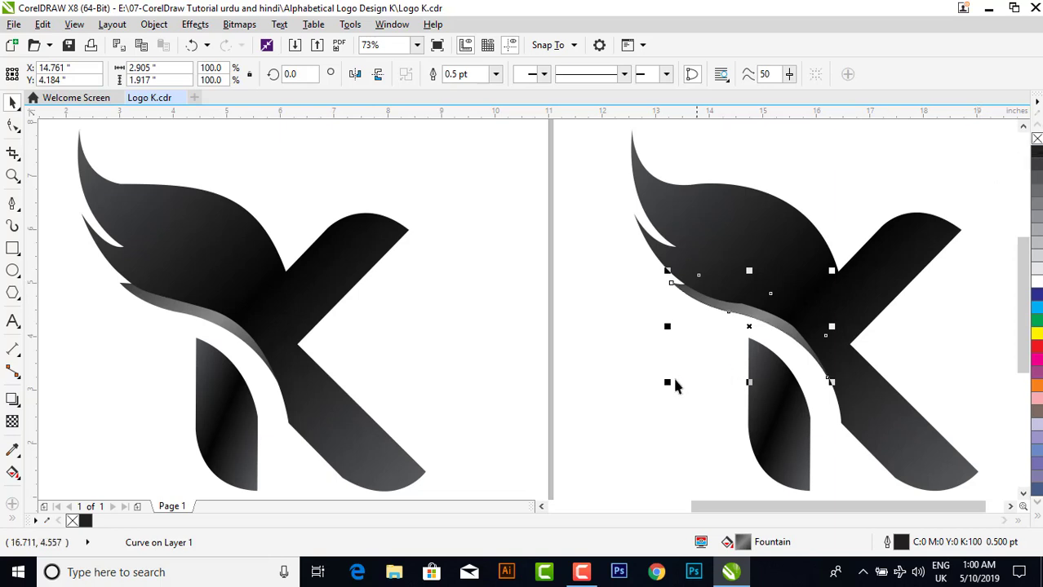
left_click(667, 314)
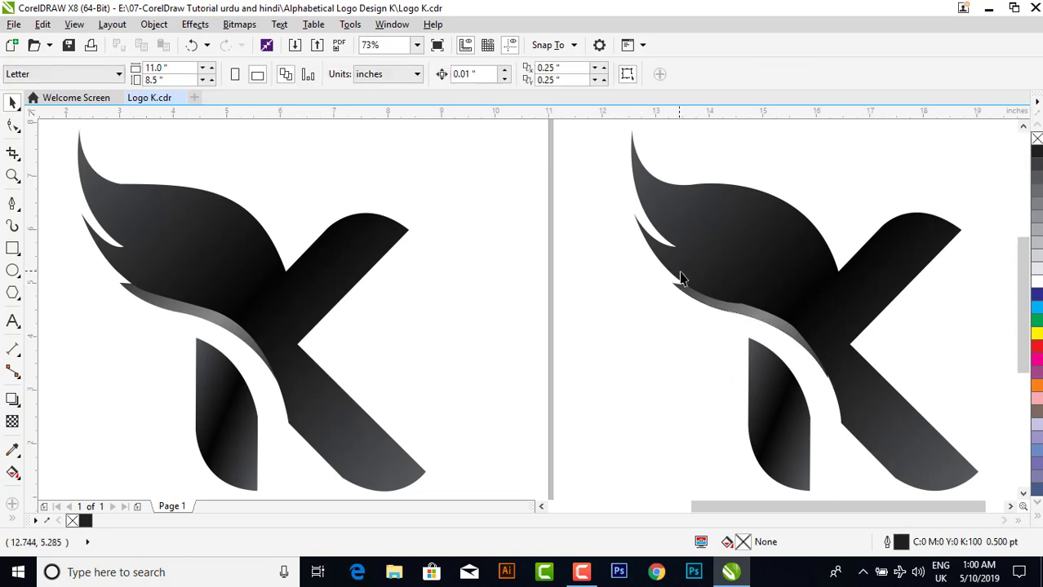
scroll(677, 278, "down", 2)
- Zoom in on the K copy's lower half and delete surplus nodes along its inner curve
left_click_drag(610, 173, 868, 407)
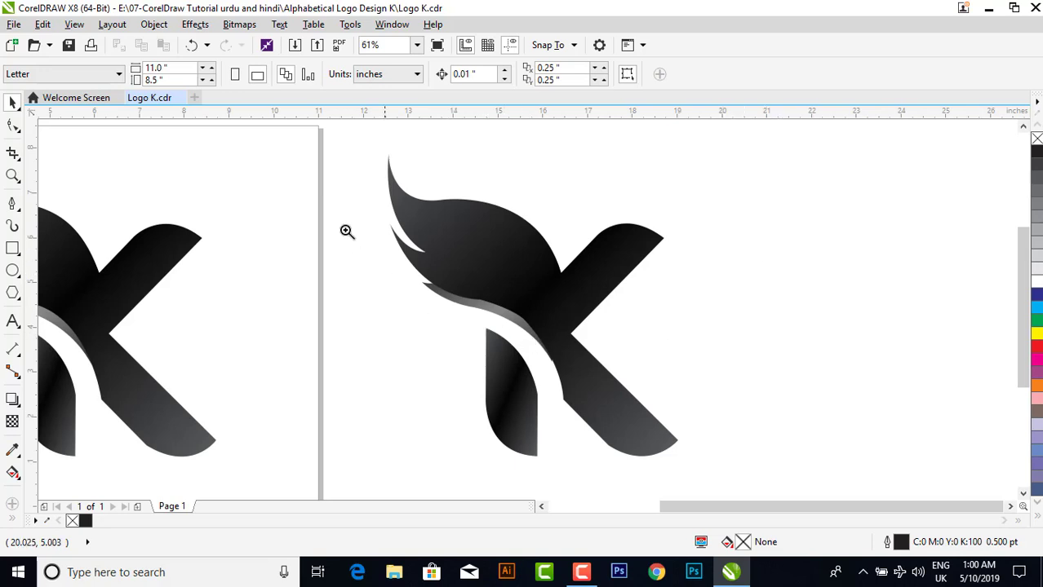
left_click_drag(372, 251, 717, 489)
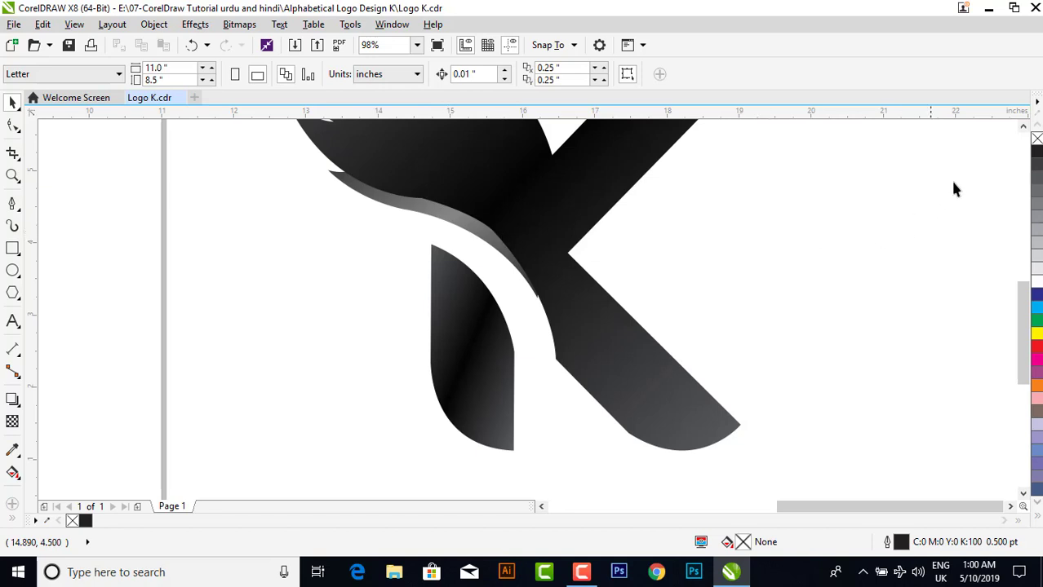
scroll(955, 189, "up", 1)
left_click(549, 261)
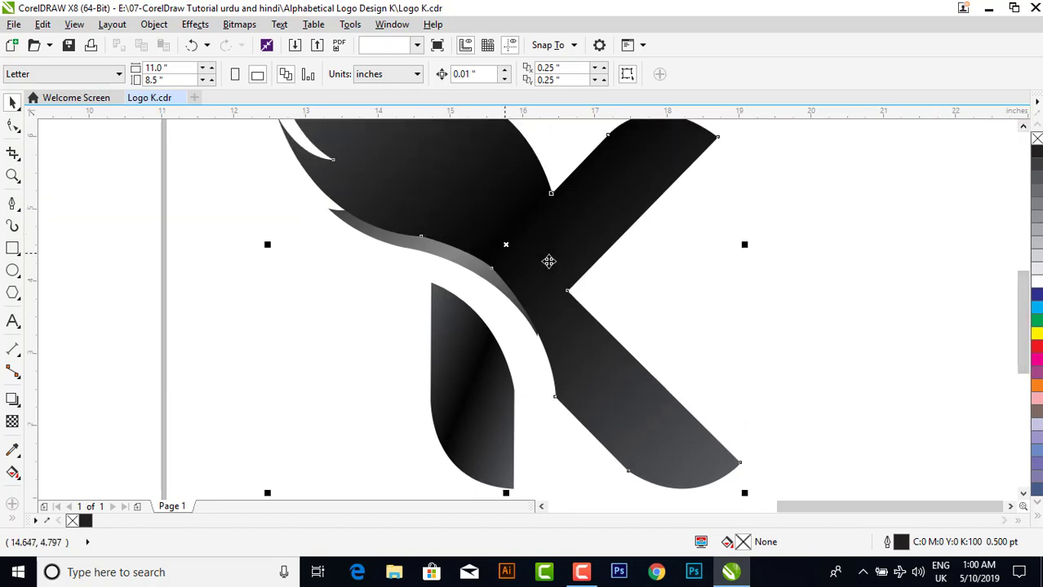
key("F10")
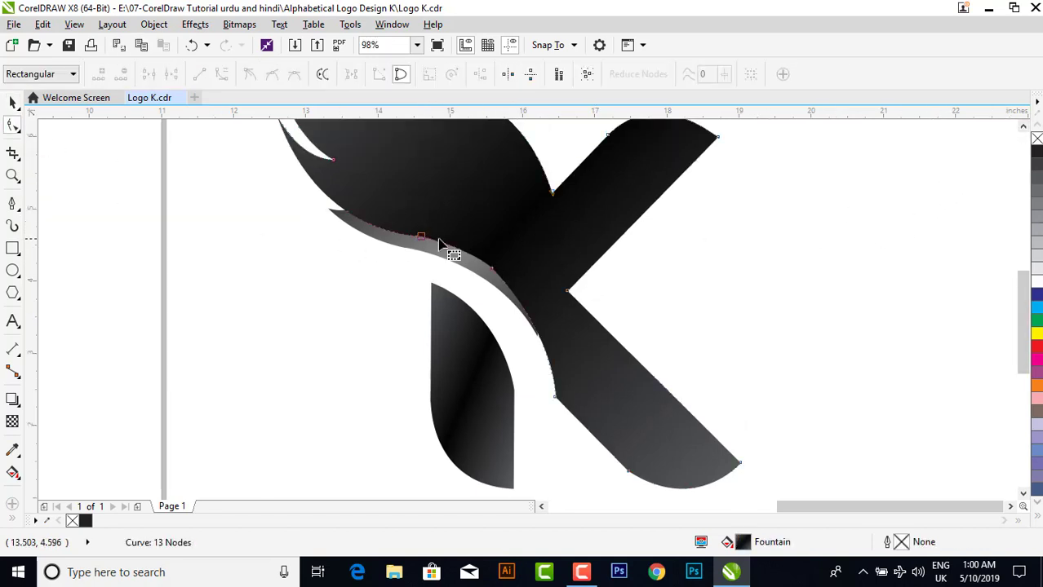
left_click(505, 264)
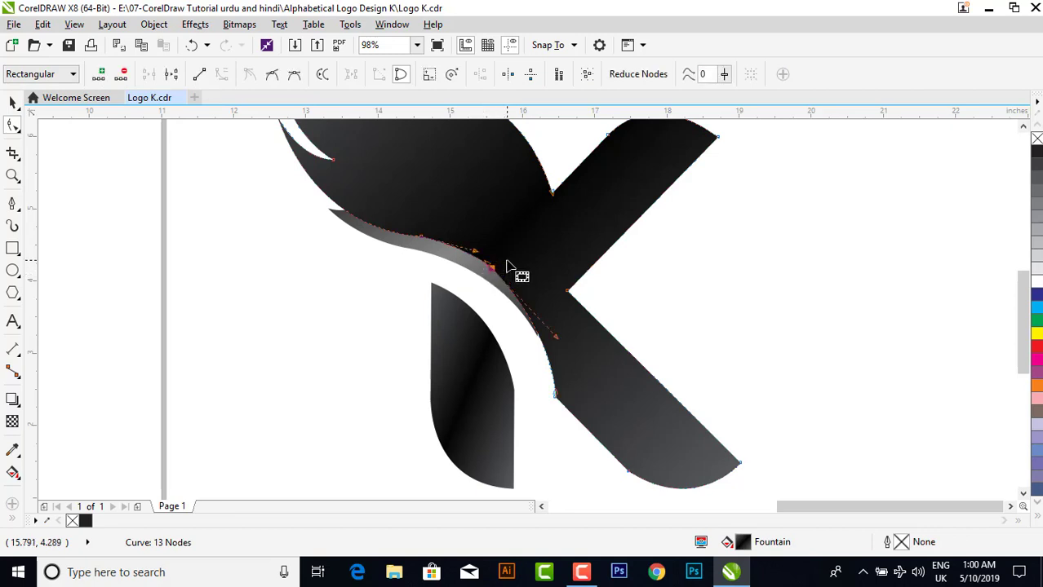
key("Delete")
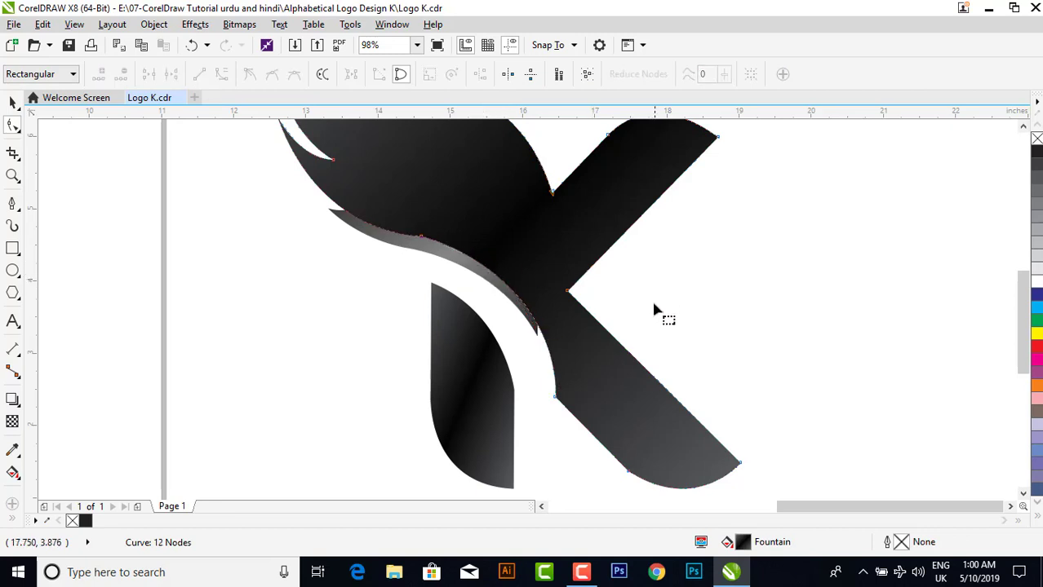
left_click(556, 394)
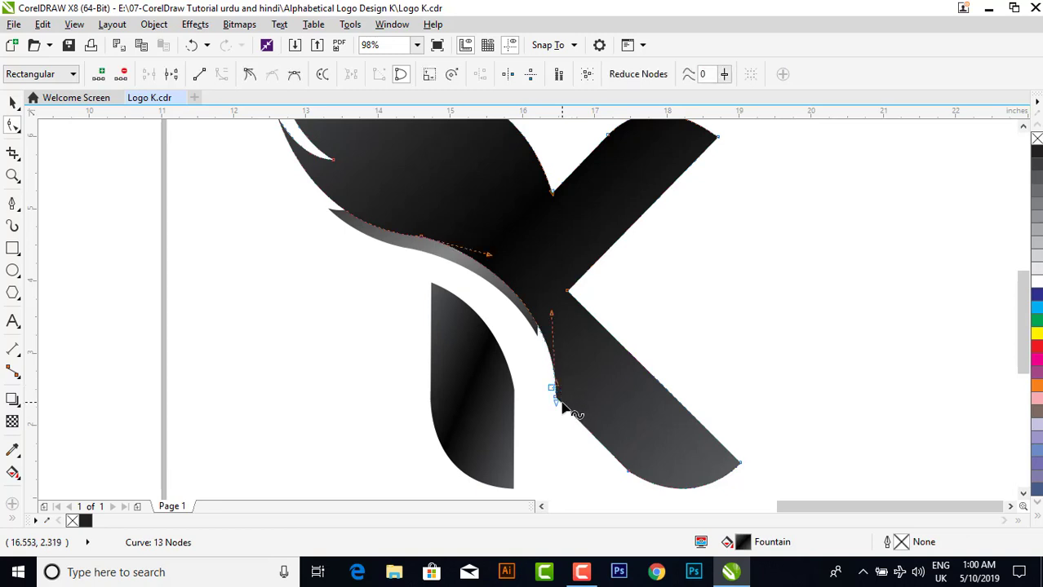
double_click(553, 402)
key("Delete")
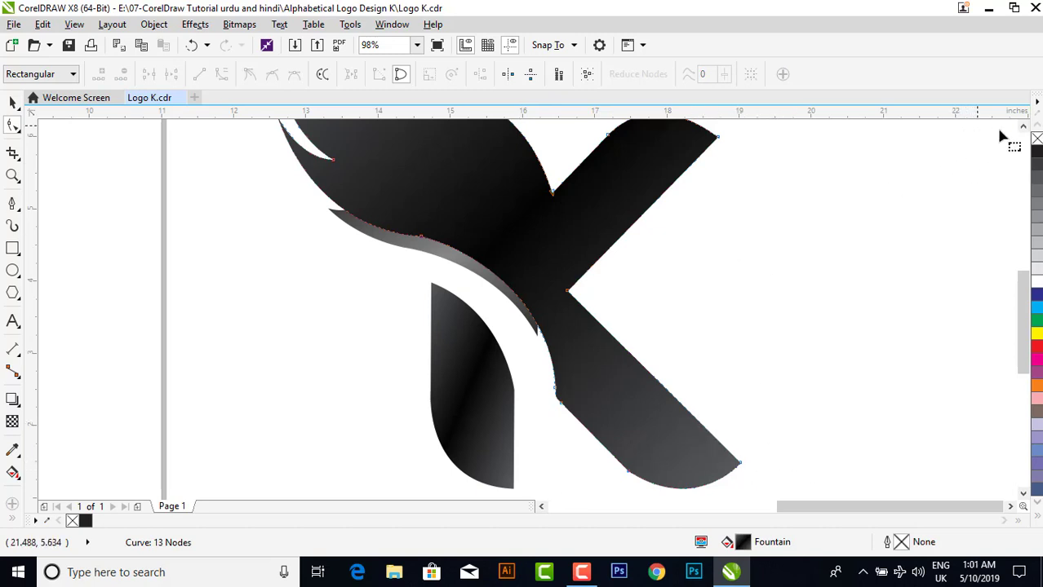
left_click(1022, 127)
left_click(1022, 128)
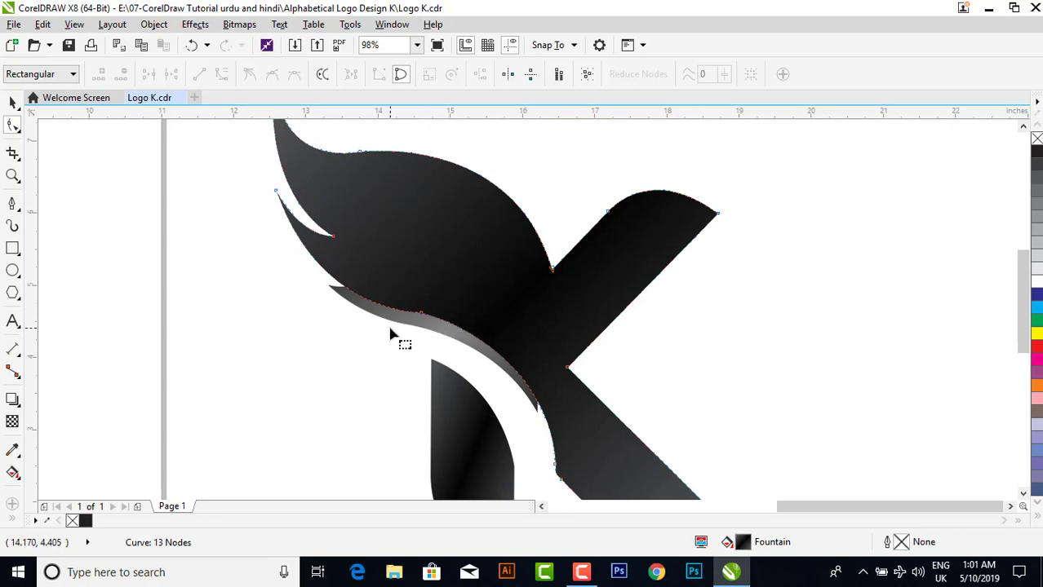
- Nudge a node on the grey wing-shadow curve to reshape it
key("space")
left_click(505, 378)
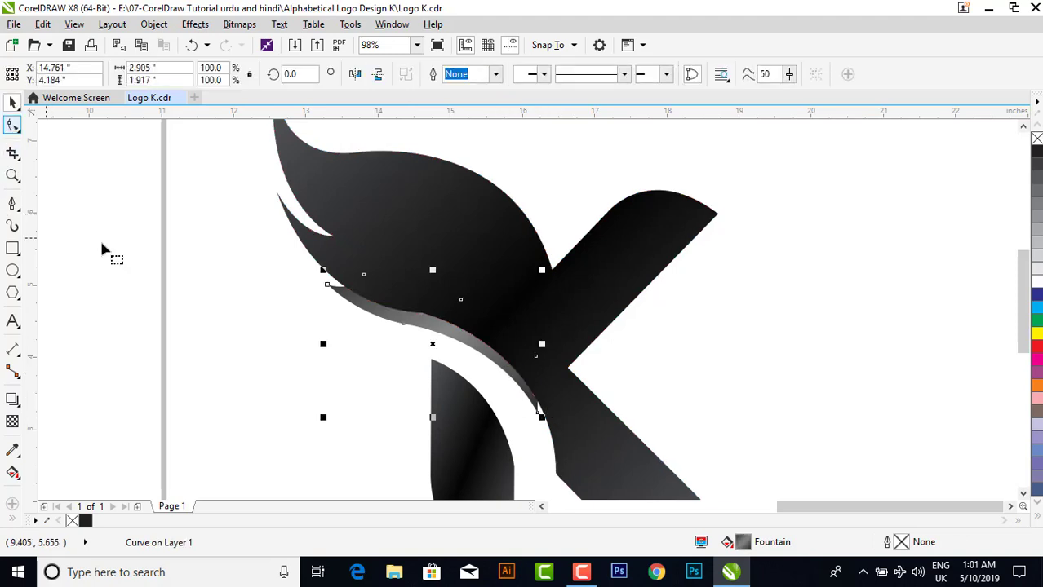
key("space")
left_click_drag(538, 413, 543, 414)
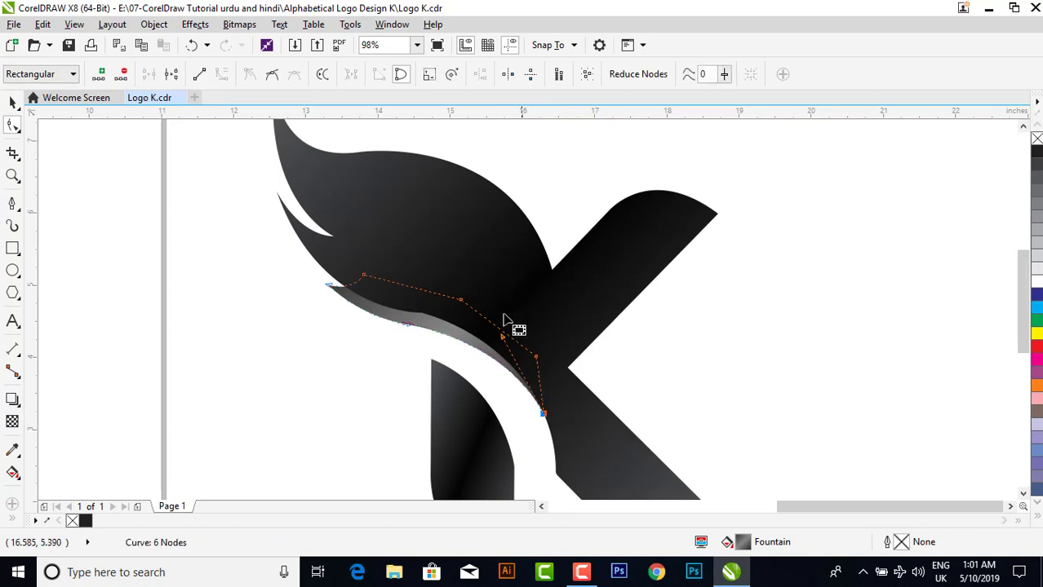
left_click(13, 102)
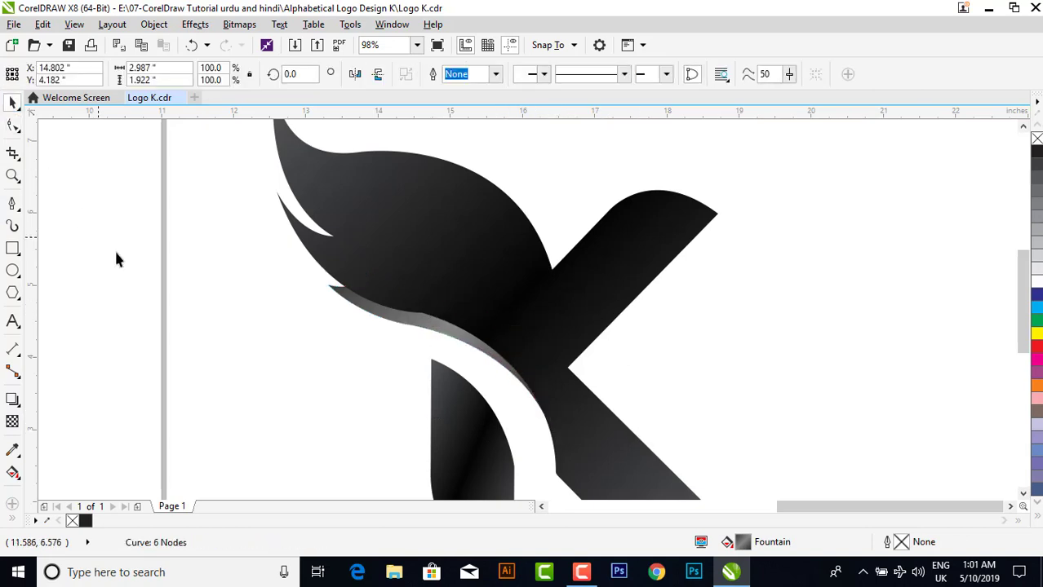
key("Escape")
- Remove extra nodes from the K's curve beneath the wing so the edge runs smooth
left_click(459, 320)
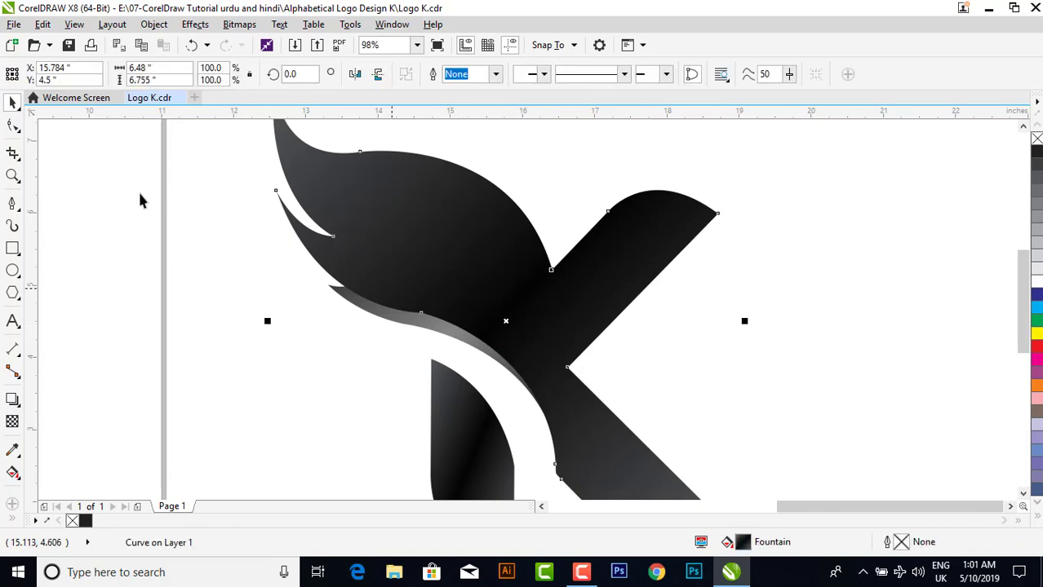
left_click(13, 124)
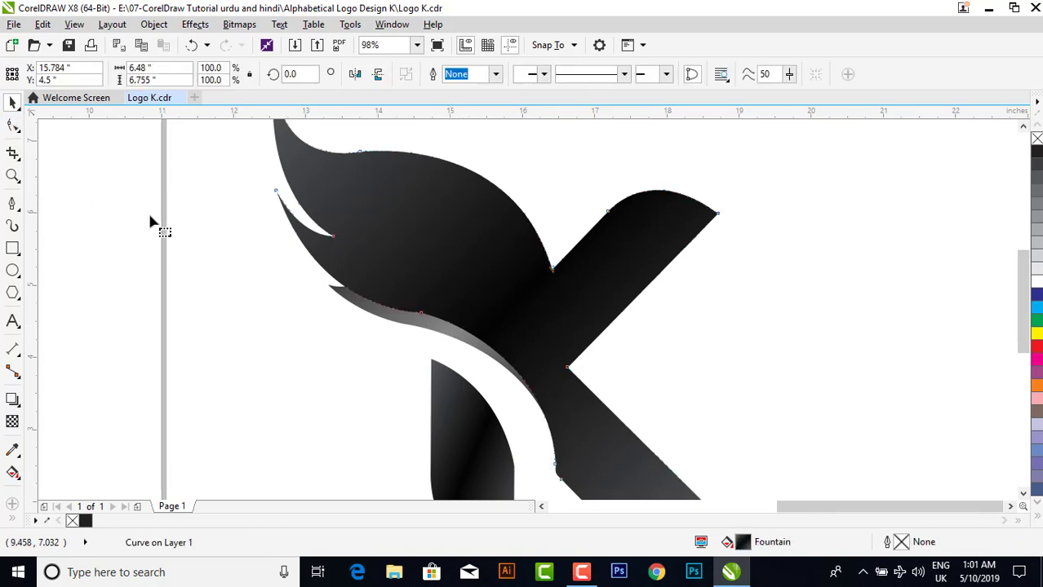
double_click(413, 316)
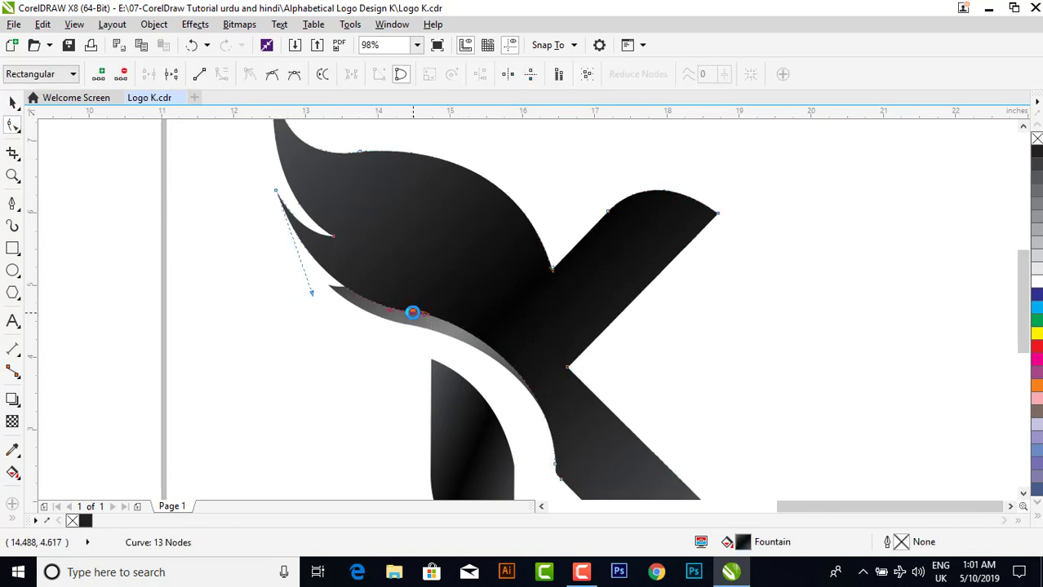
double_click(421, 319)
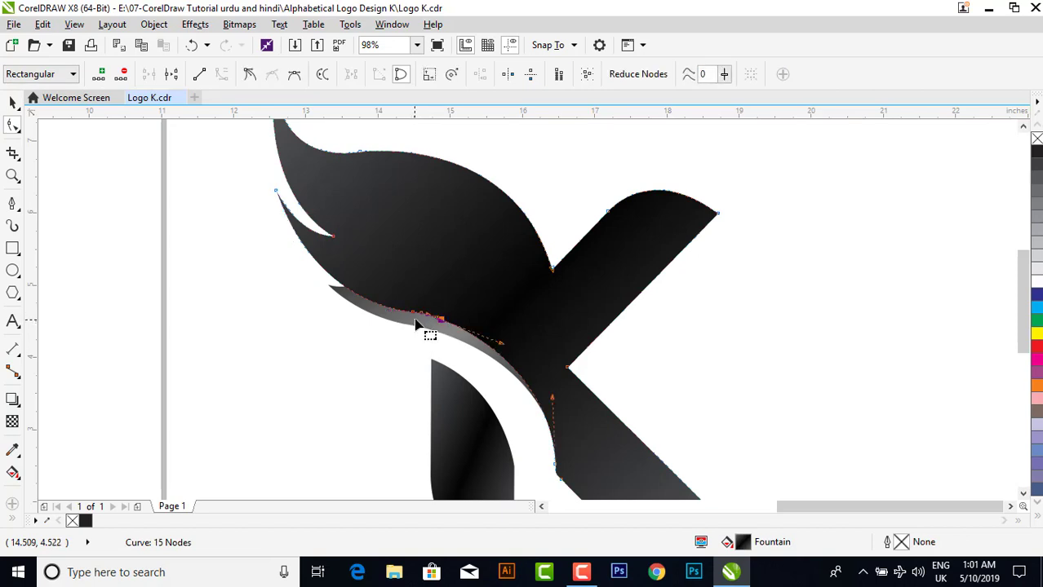
key("Delete")
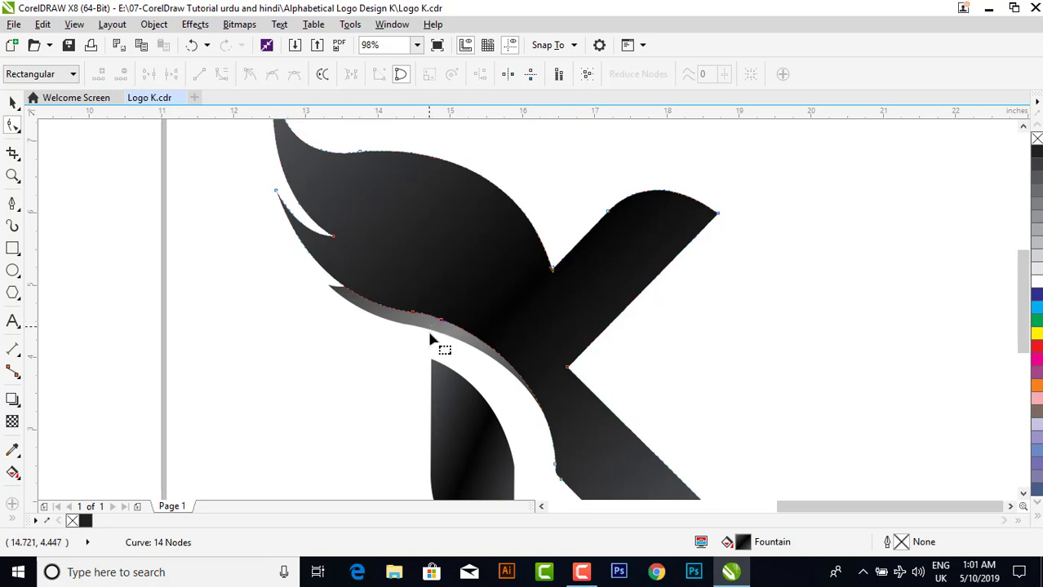
left_click(461, 326)
key("Delete")
key("space")
key("Escape")
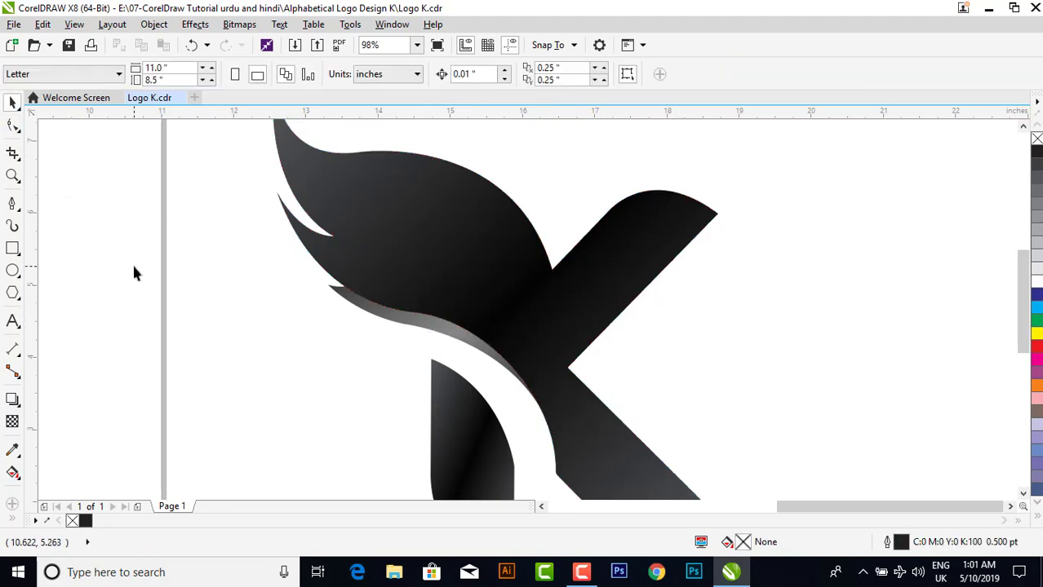
scroll(166, 279, "down", 2)
key("F2")
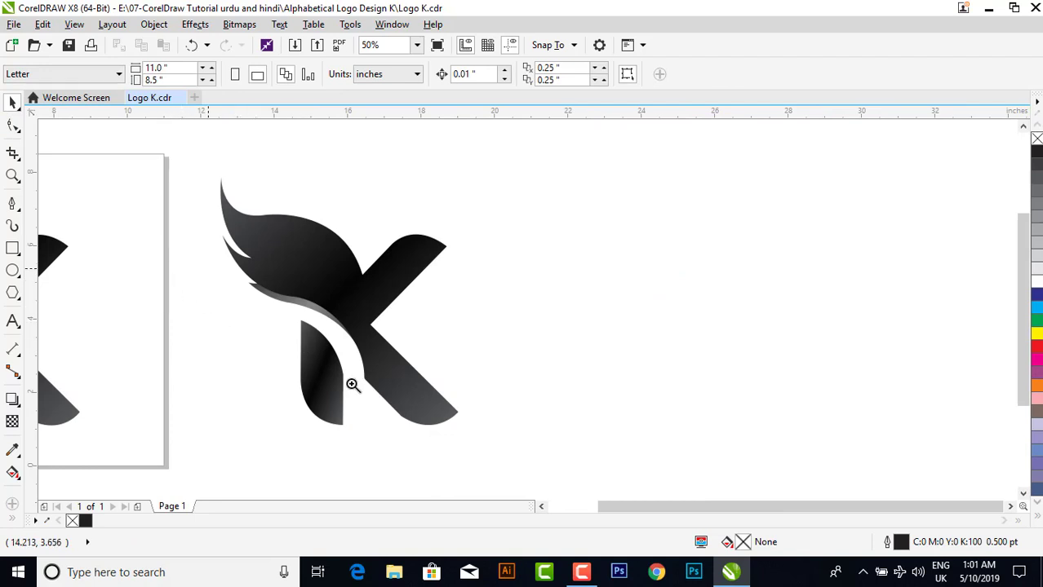
left_click_drag(221, 284, 489, 447)
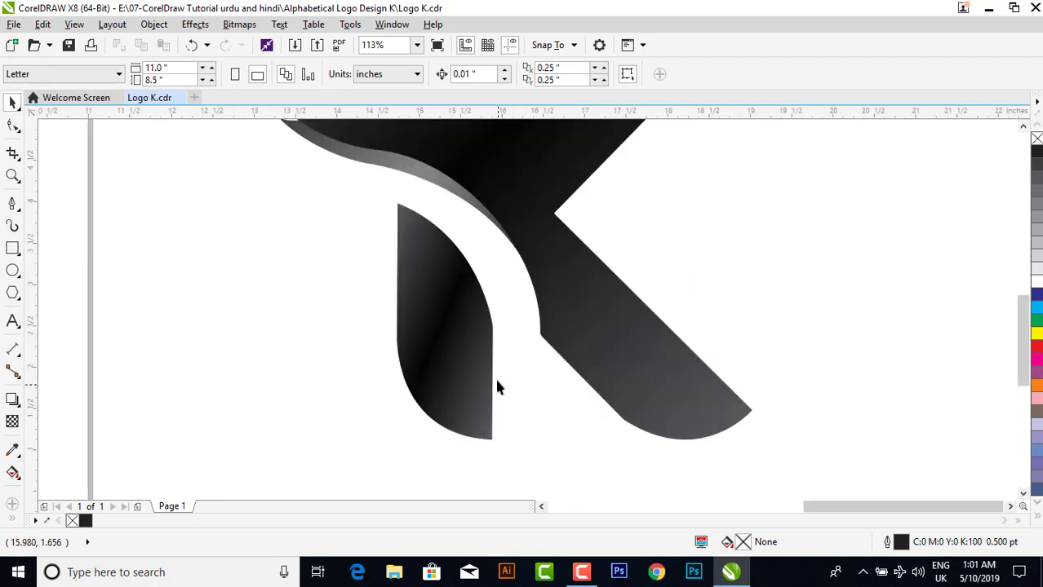
scroll(514, 261, "down", 1)
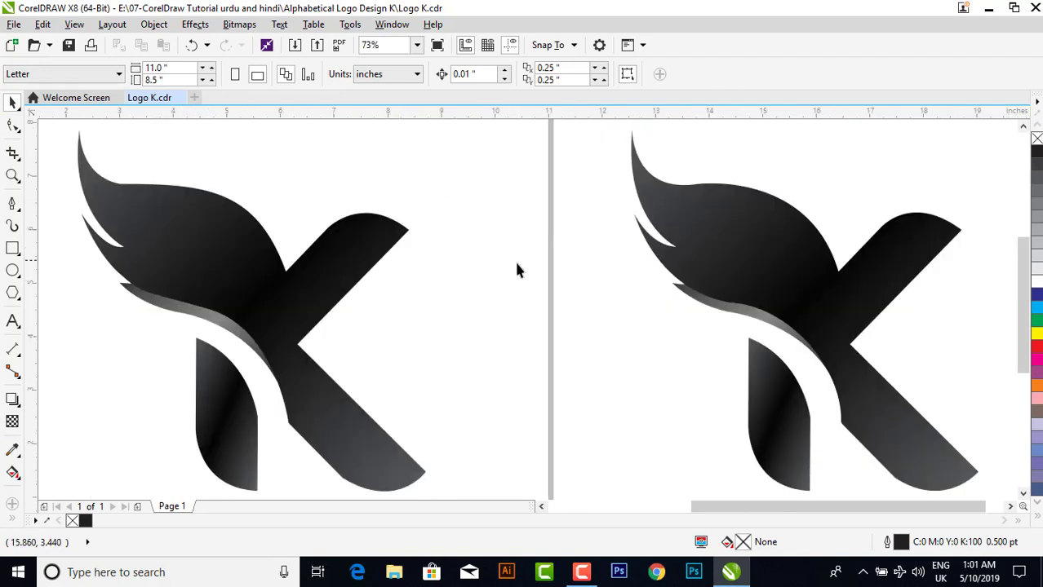
scroll(514, 265, "down", 2)
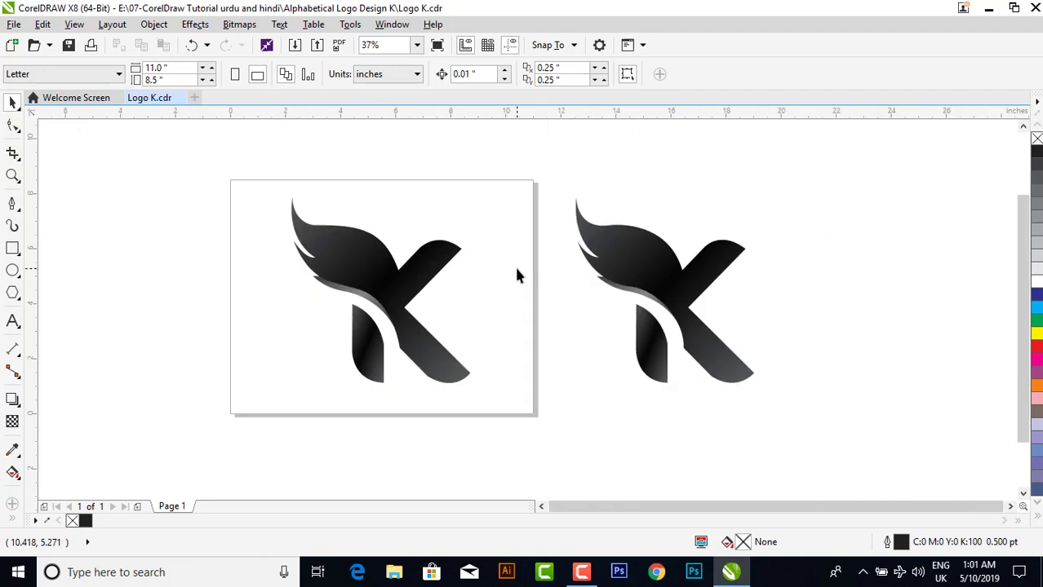
right_click(354, 251)
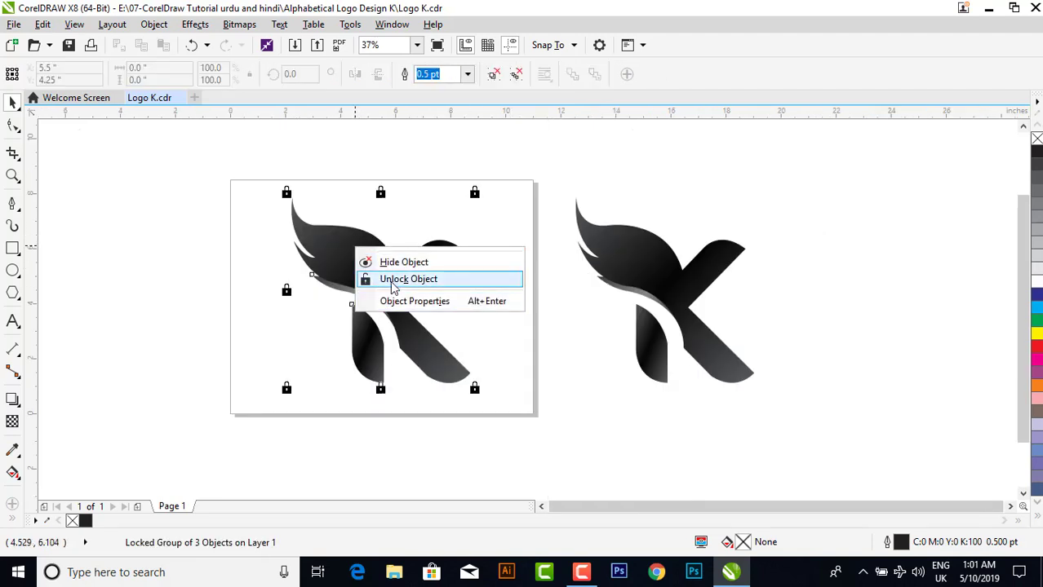
- Unlock the original logo group and move it off the page to the left
left_click(382, 279)
left_click_drag(175, 157, 467, 392)
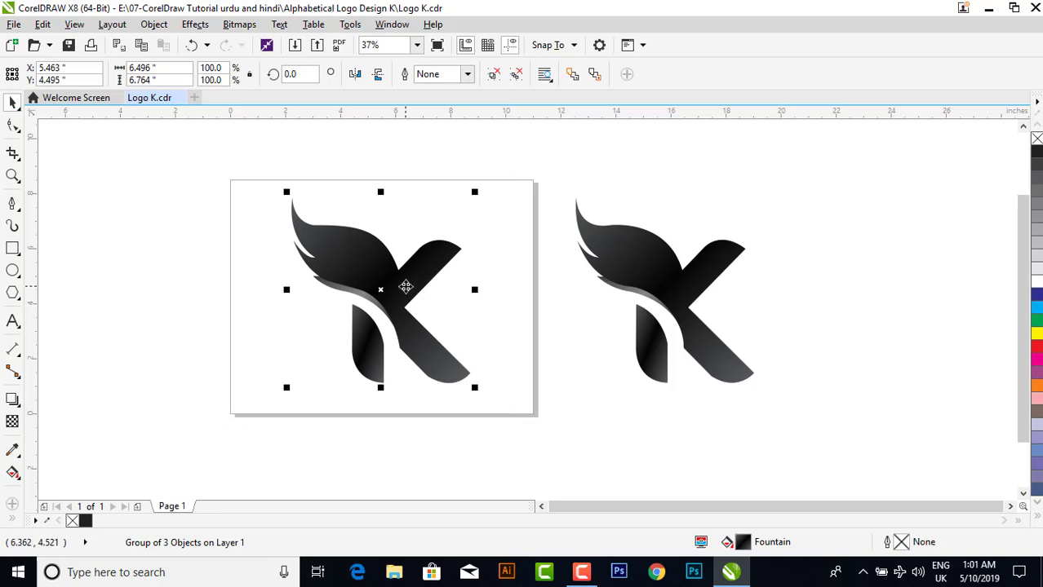
left_click_drag(400, 283, 126, 282)
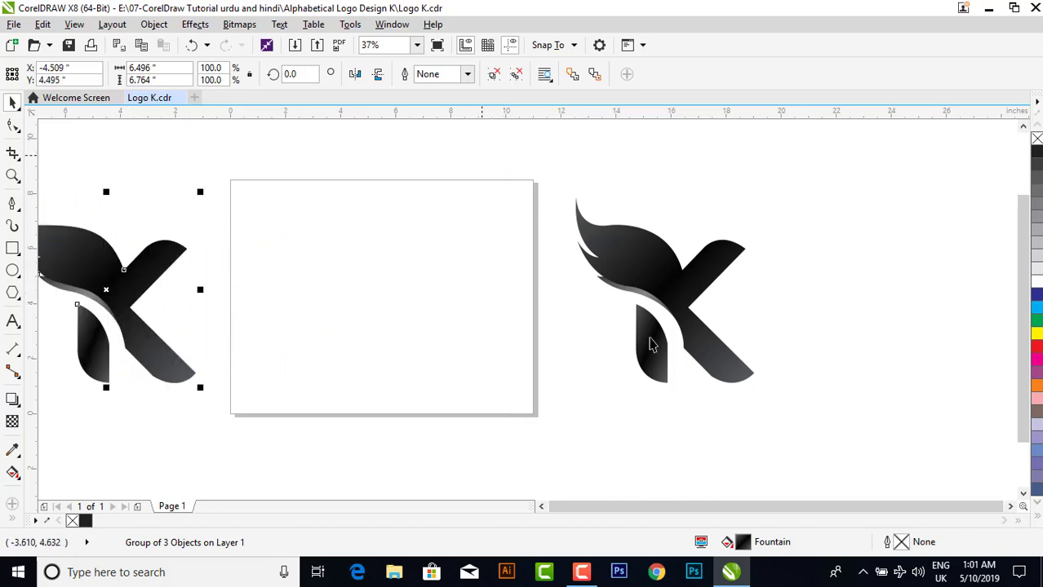
- Move the rebuilt K copy onto the page and zoom in on it
left_click_drag(484, 163, 806, 443)
mouse_move(667, 298)
left_mouse_down()
mouse_move(384, 298)
mouse_move(379, 289)
left_mouse_up()
left_click(631, 293)
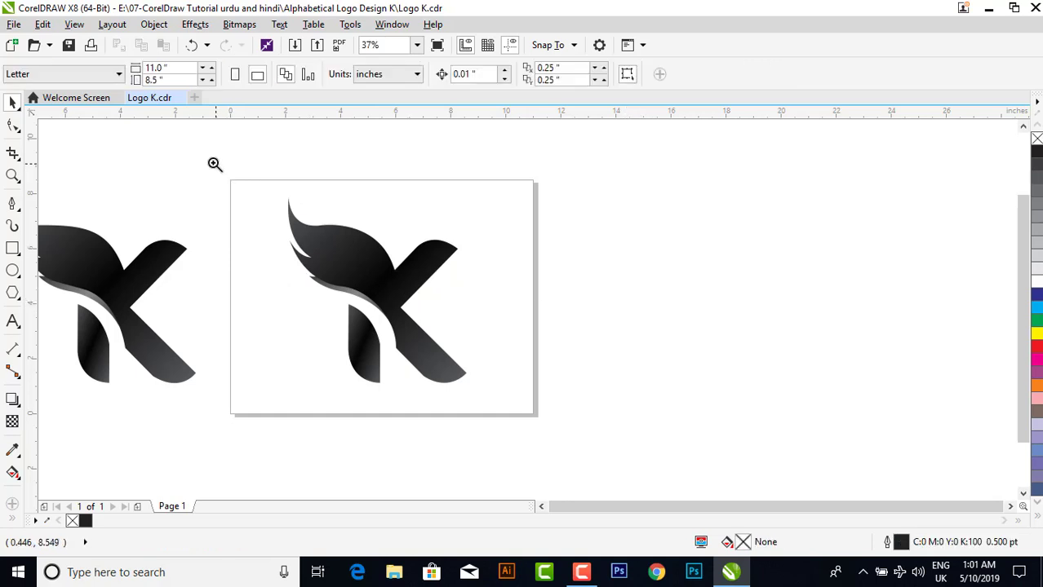
left_click_drag(214, 164, 589, 432)
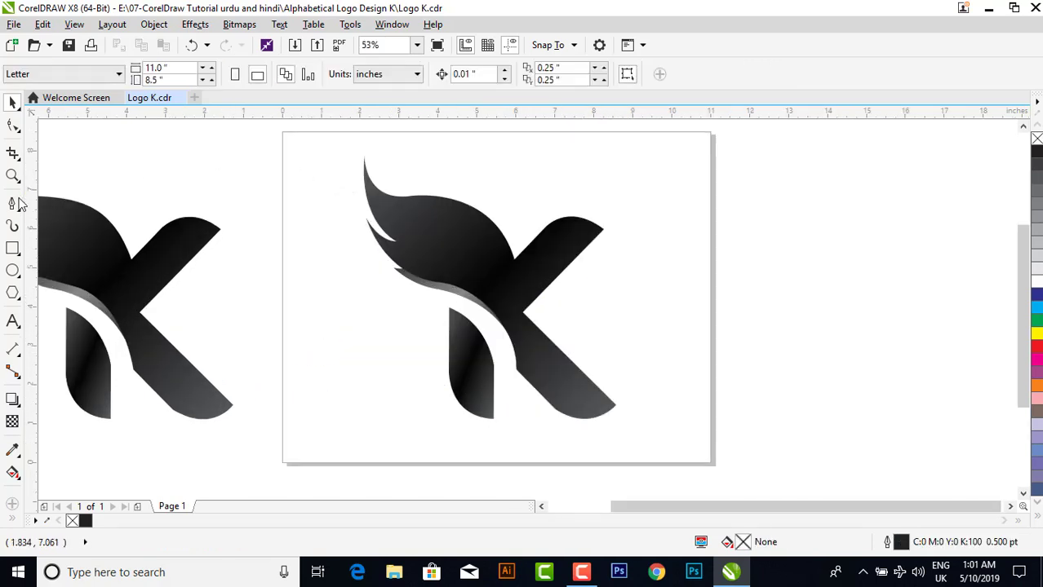
- Create an 11 × 8.5 in page-sized rectangle behind the K and fill it with 20% grey
left_click(12, 248)
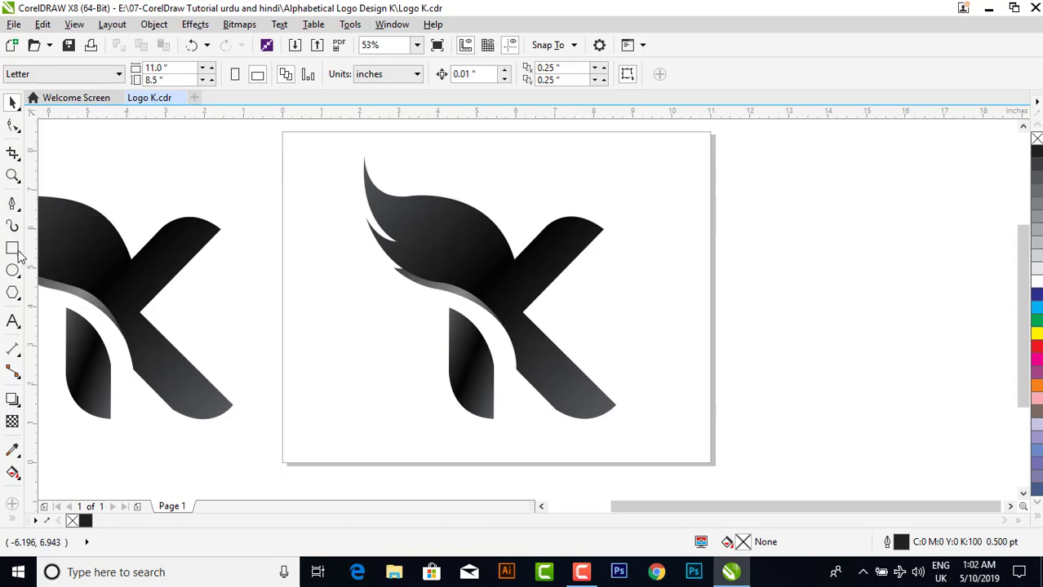
double_click(12, 248)
left_click(13, 103)
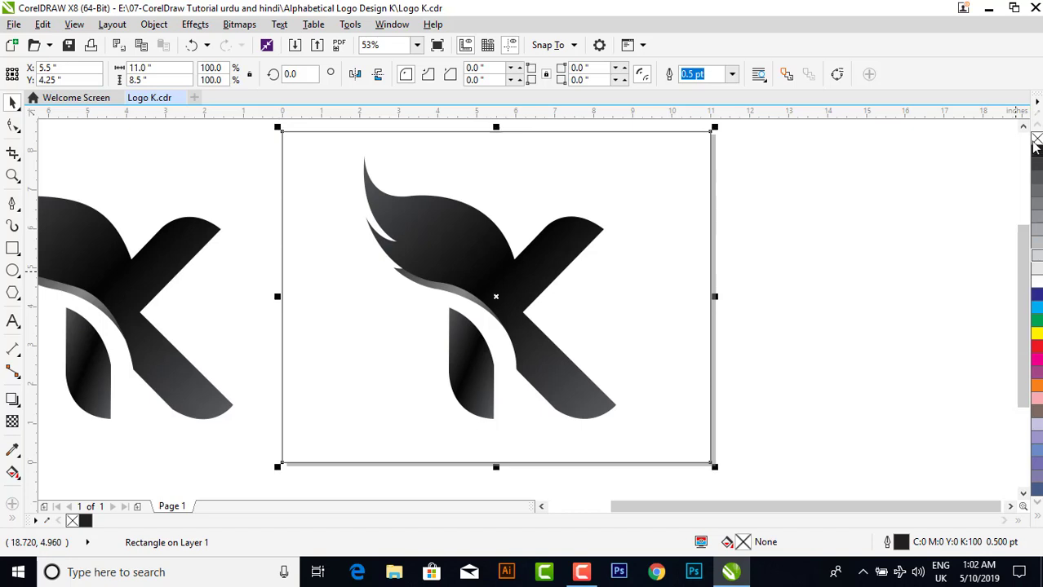
left_click(1037, 258)
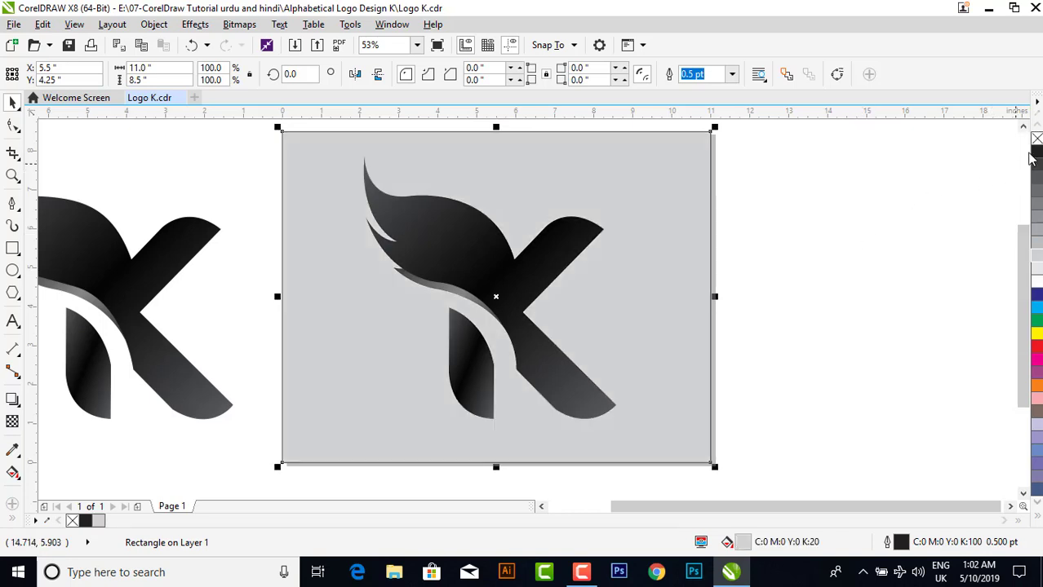
left_click(793, 282)
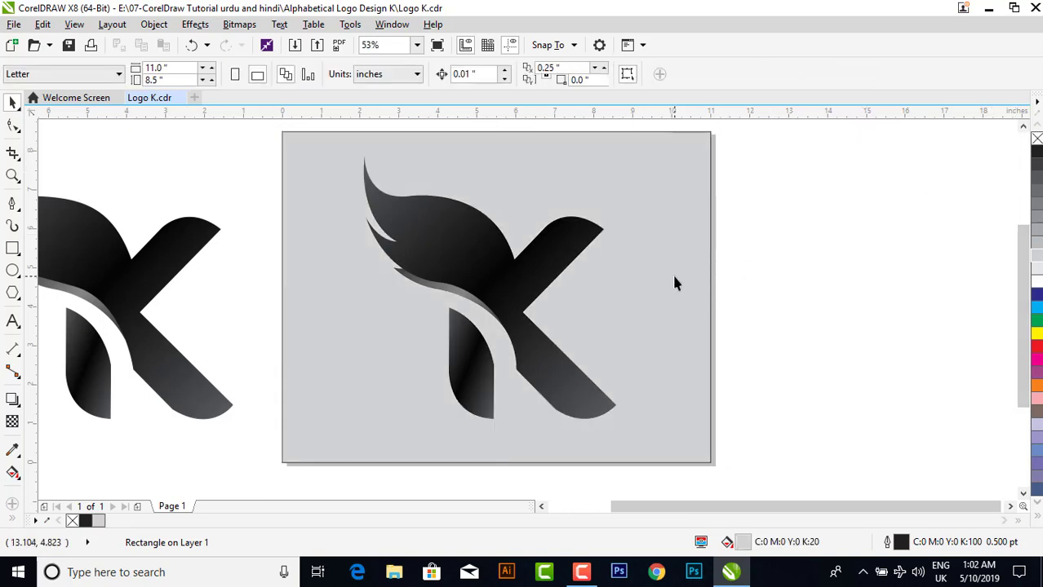
left_click(674, 277)
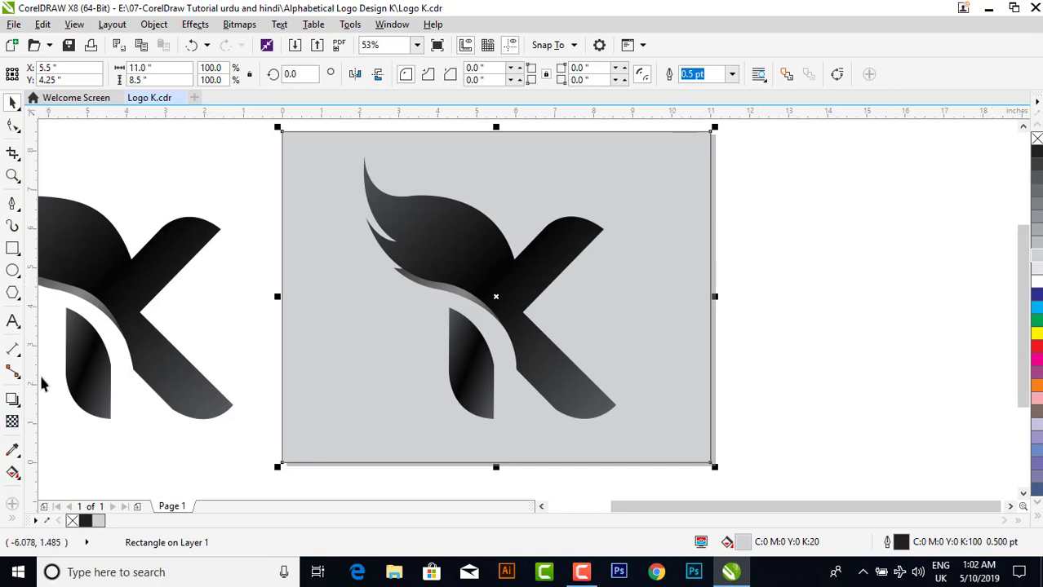
- Give the background rectangle an elliptical fountain fill, light in the centre fading to grey
key("g")
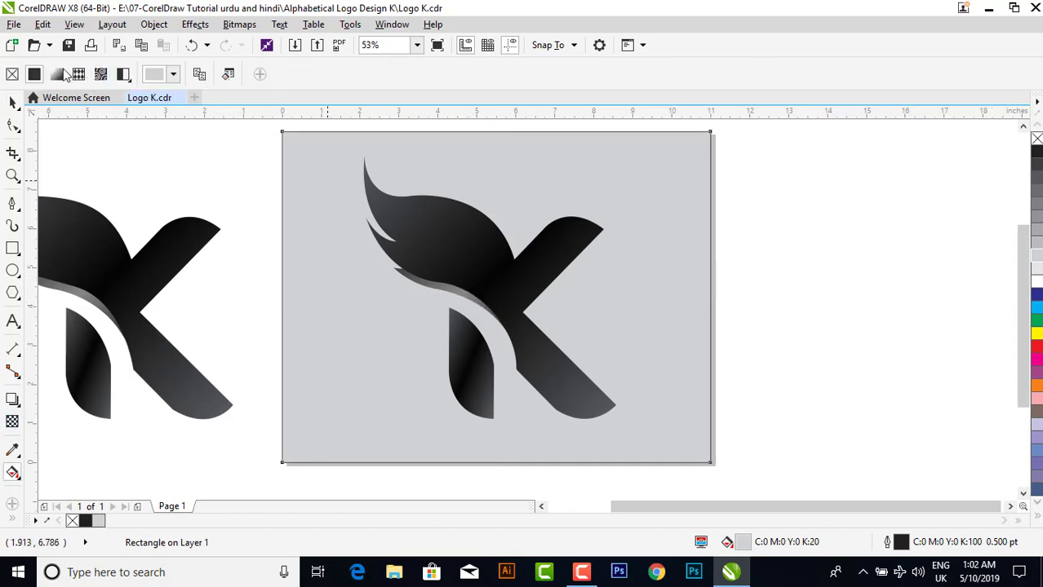
left_click(56, 75)
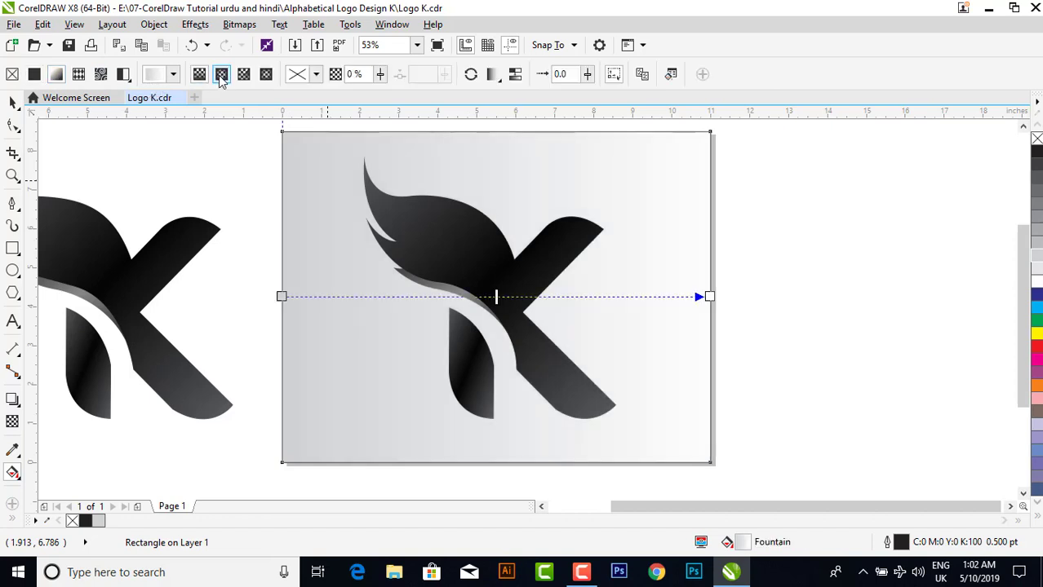
left_click(219, 75)
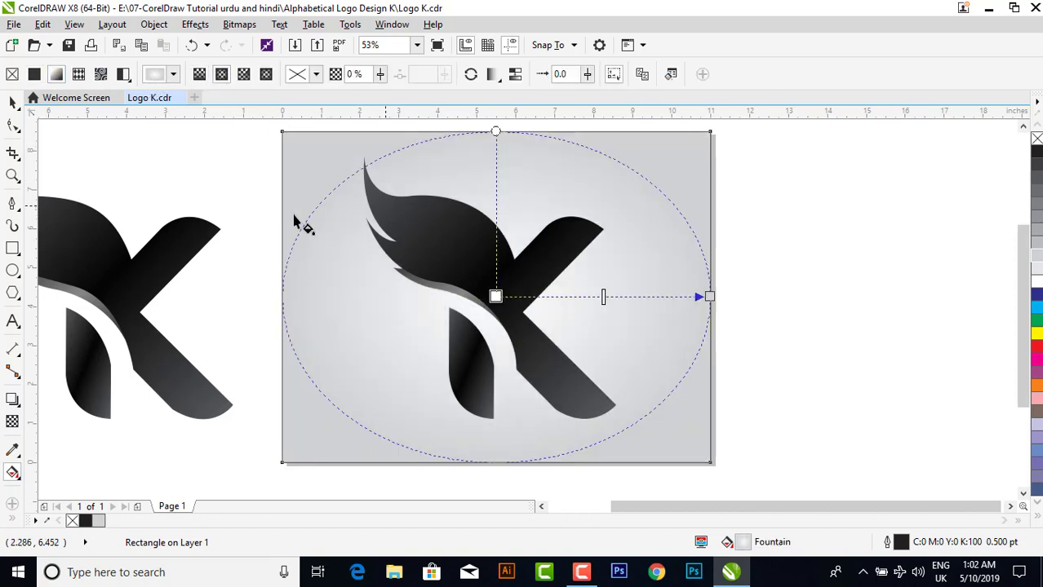
left_click(11, 104)
- Remove the background rectangle's outline using the No Color swatch
left_click(158, 163)
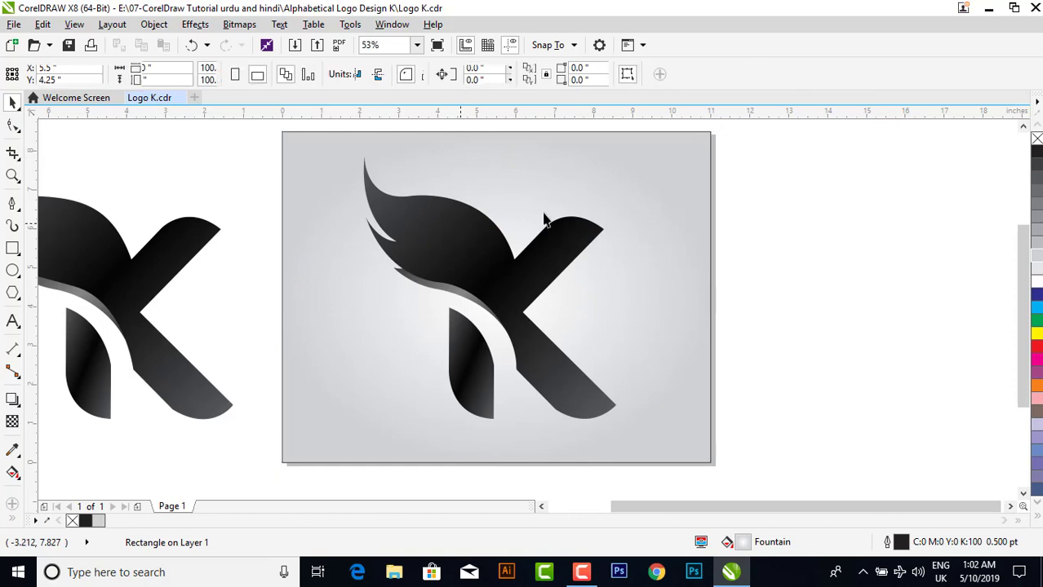
left_click(699, 167)
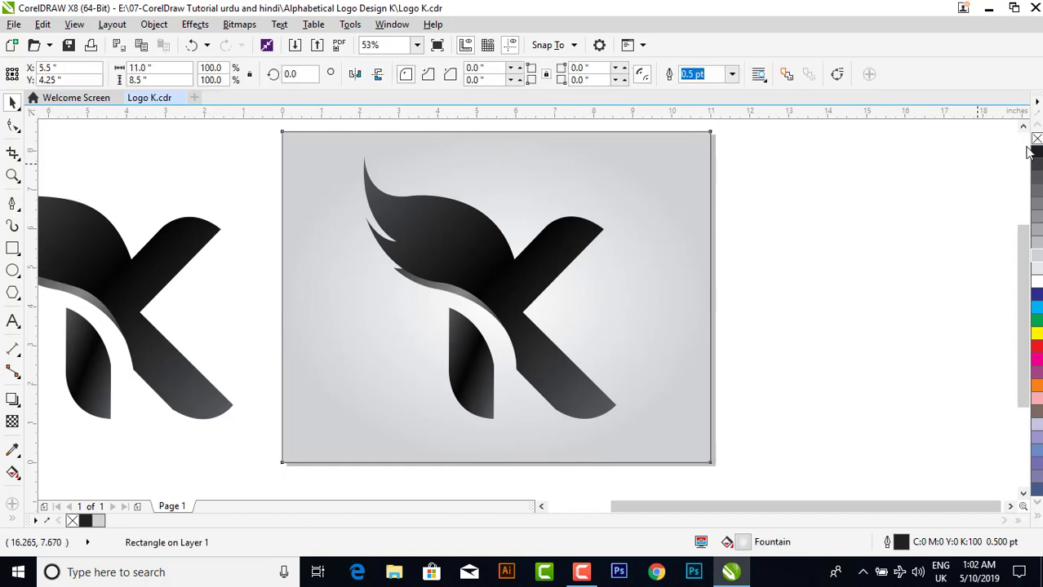
right_click(1036, 138)
left_click(771, 214)
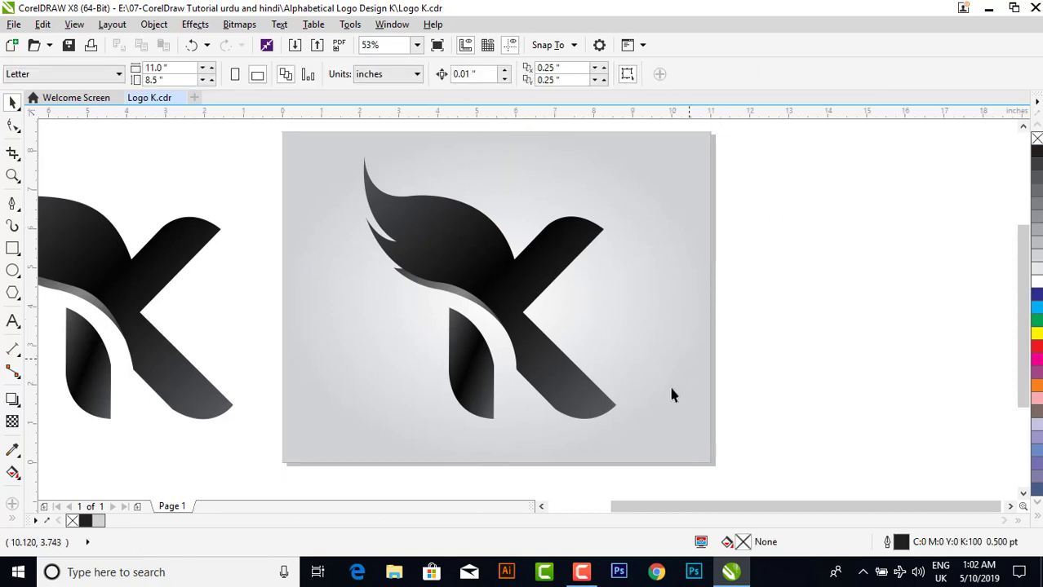
- Select the leaf and K shapes and cast a perspective drop shadow flat beneath them
left_click(481, 381)
left_click(573, 391, "shift")
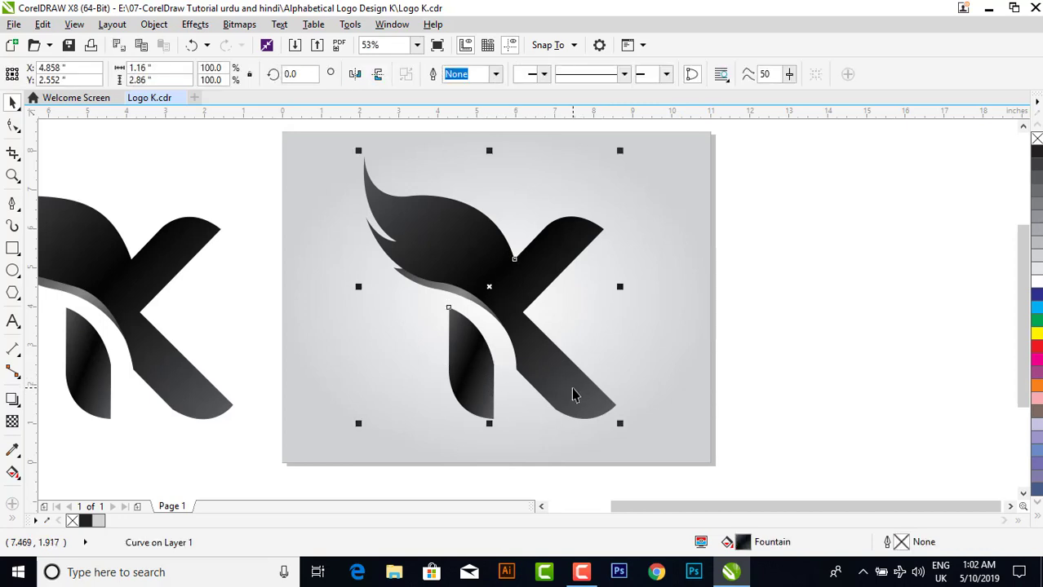
left_click(19, 408)
left_click(102, 411)
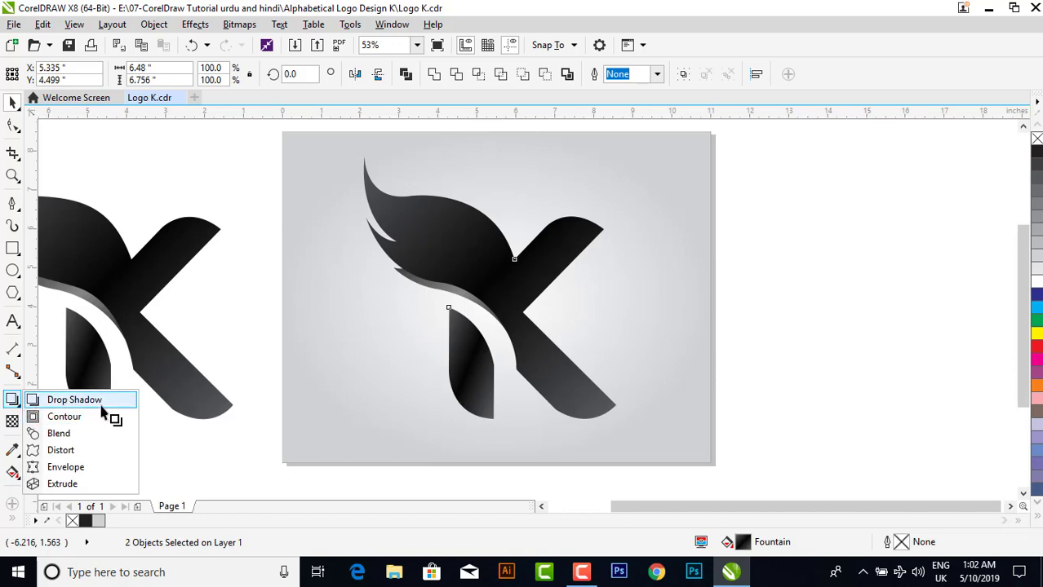
left_click(74, 399)
left_click_drag(548, 420, 546, 434)
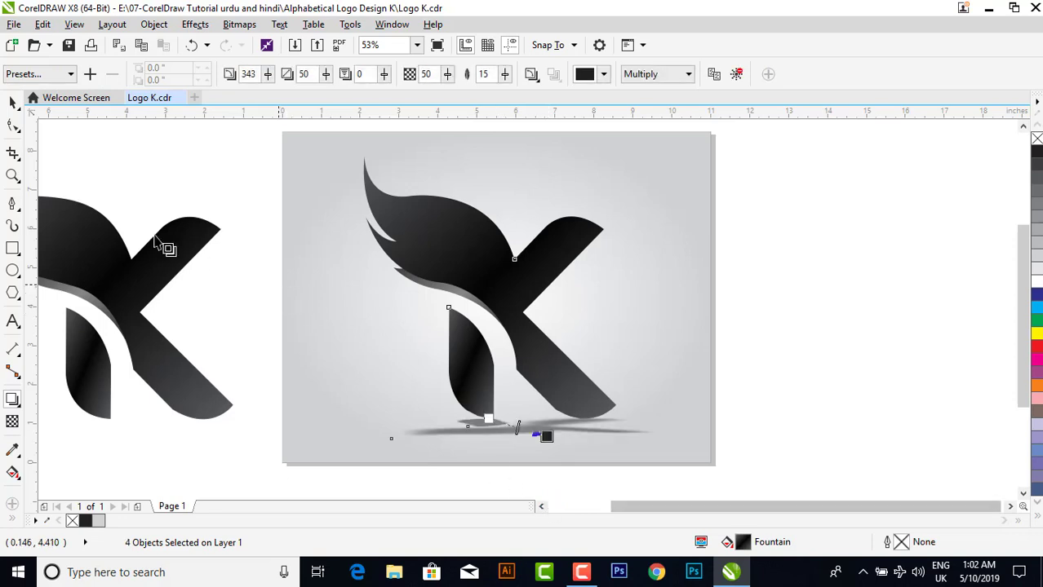
left_click(12, 102)
left_click(832, 367)
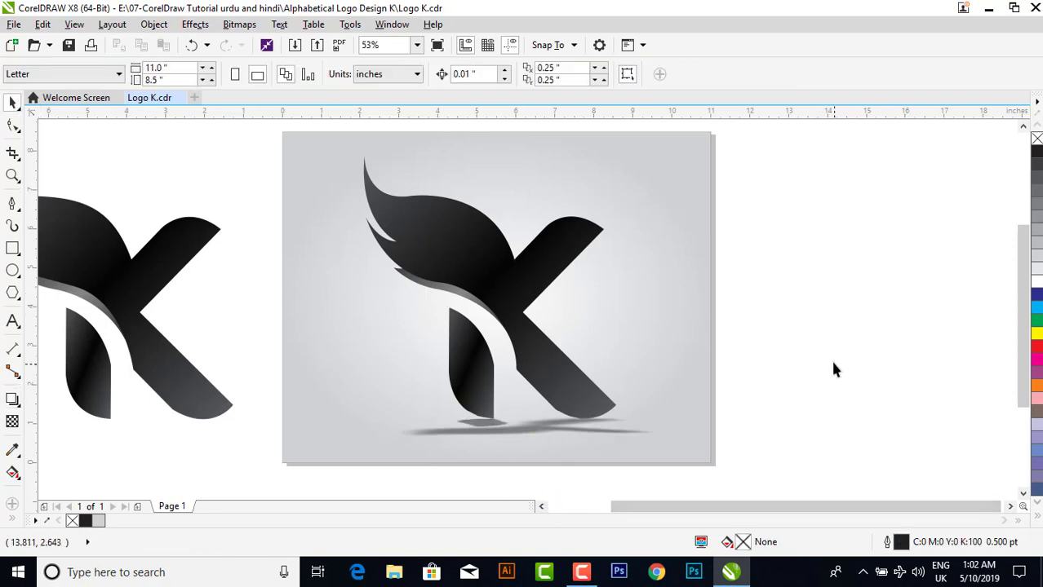
scroll(732, 242, "down", 2)
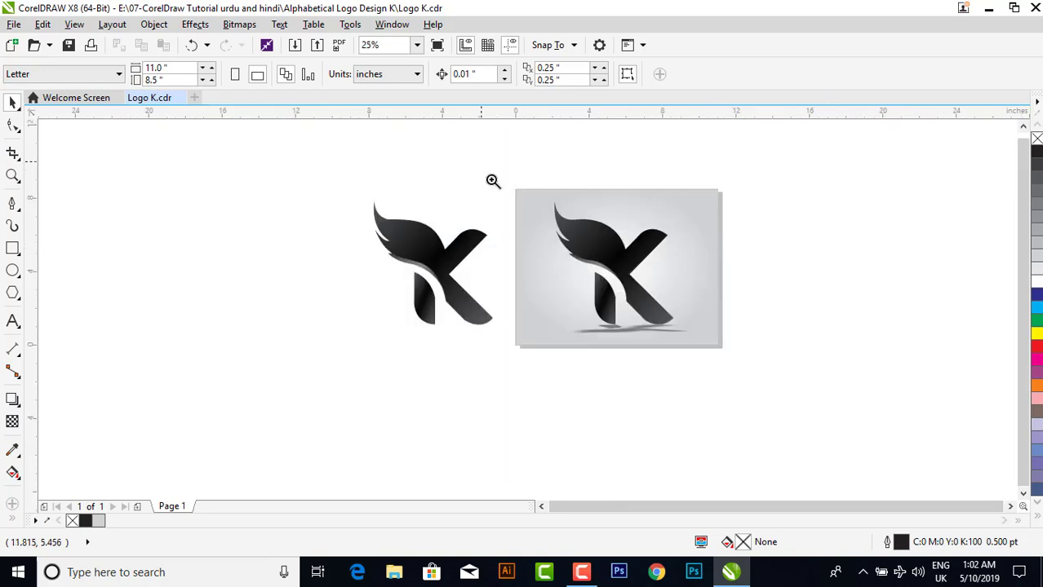
left_click_drag(493, 180, 744, 358)
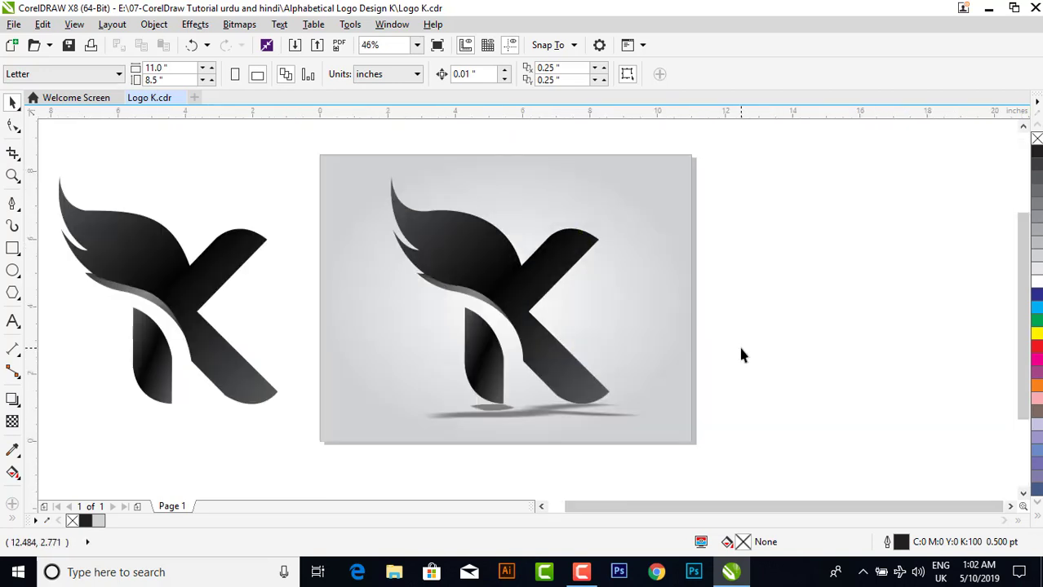